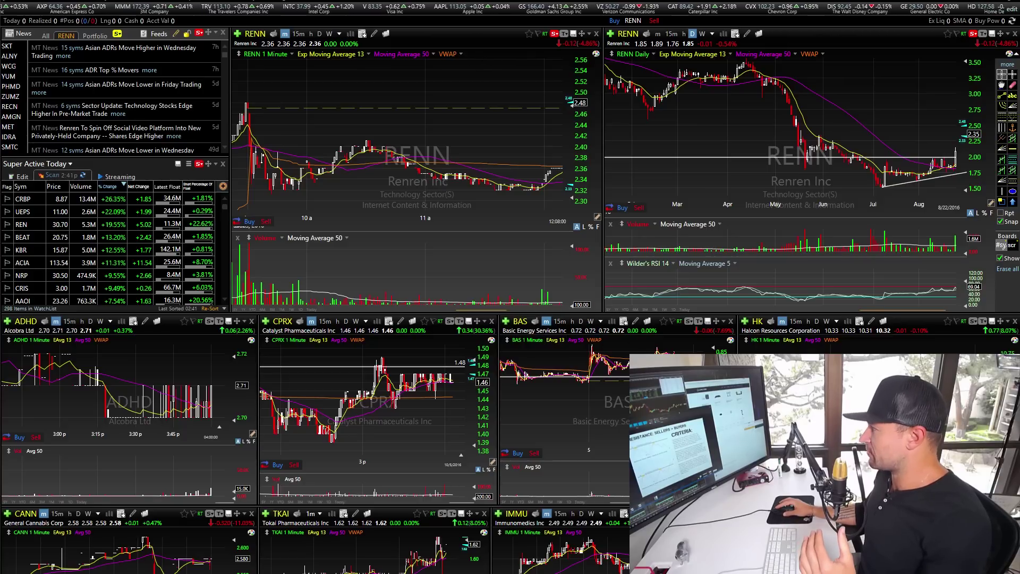
Resize the chart layout so the RENN daily chart is wider and the upper and middle chart rows are taller.
{"action": "key", "text": "alt+Tab"}
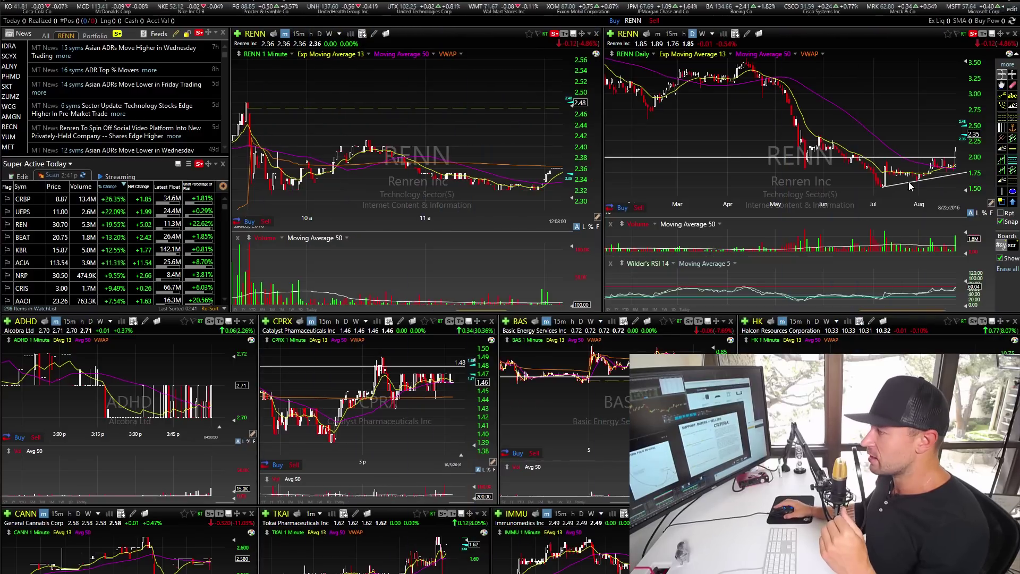
{"action": "scroll", "coordinate": [764, 139], "scroll_direction": "down", "scroll_amount": 3}
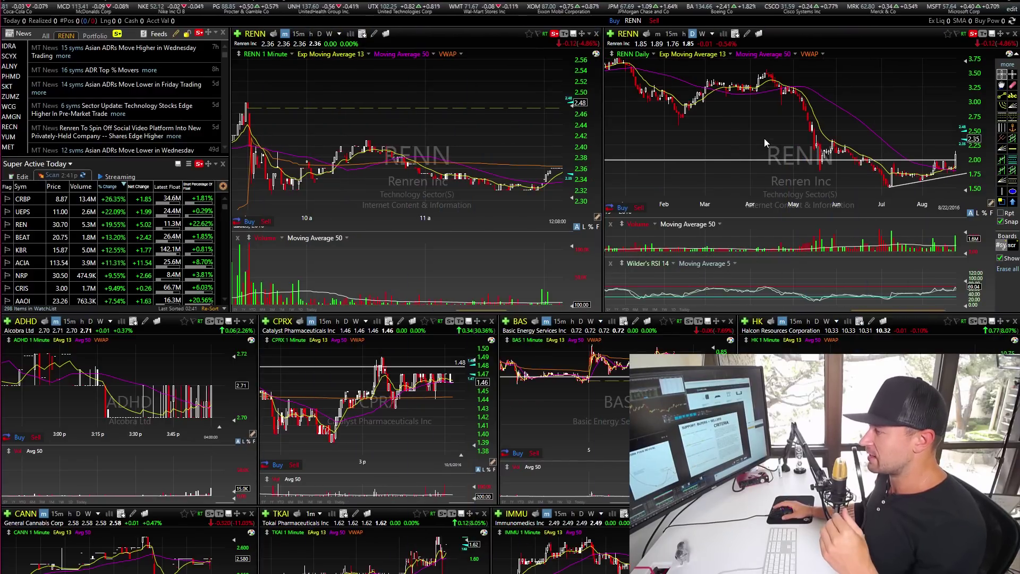
{"action": "scroll", "coordinate": [764, 139], "scroll_direction": "down", "scroll_amount": 2}
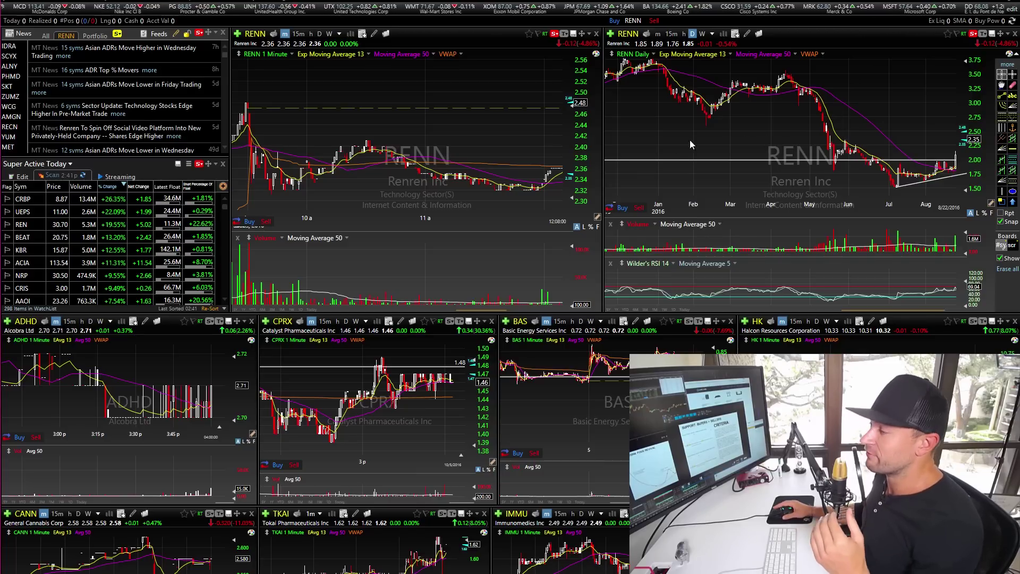
{"action": "left_click_drag", "start_coordinate": [603, 311], "coordinate": [576, 333]}
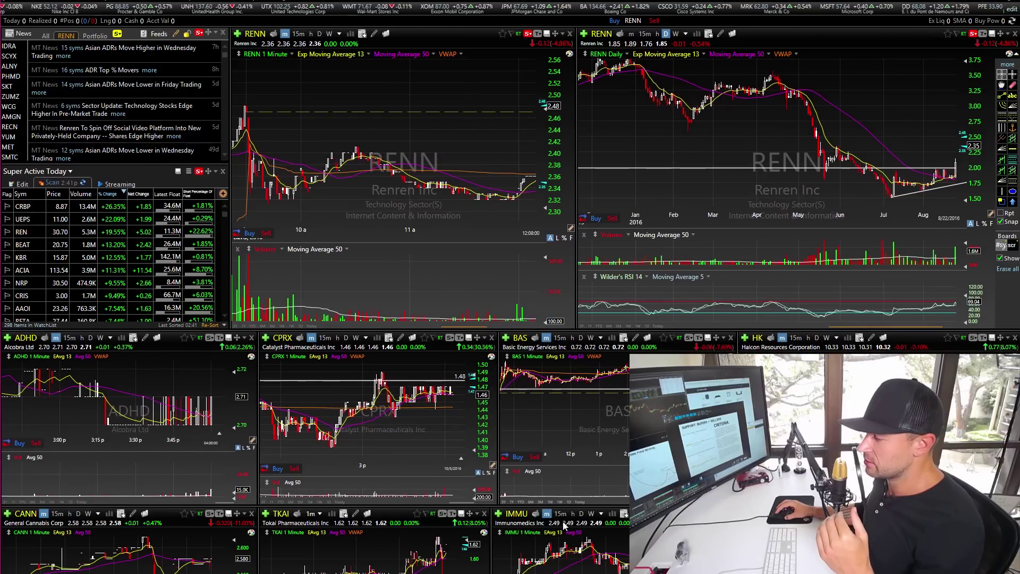
{"action": "left_click_drag", "start_coordinate": [573, 533], "coordinate": [568, 561]}
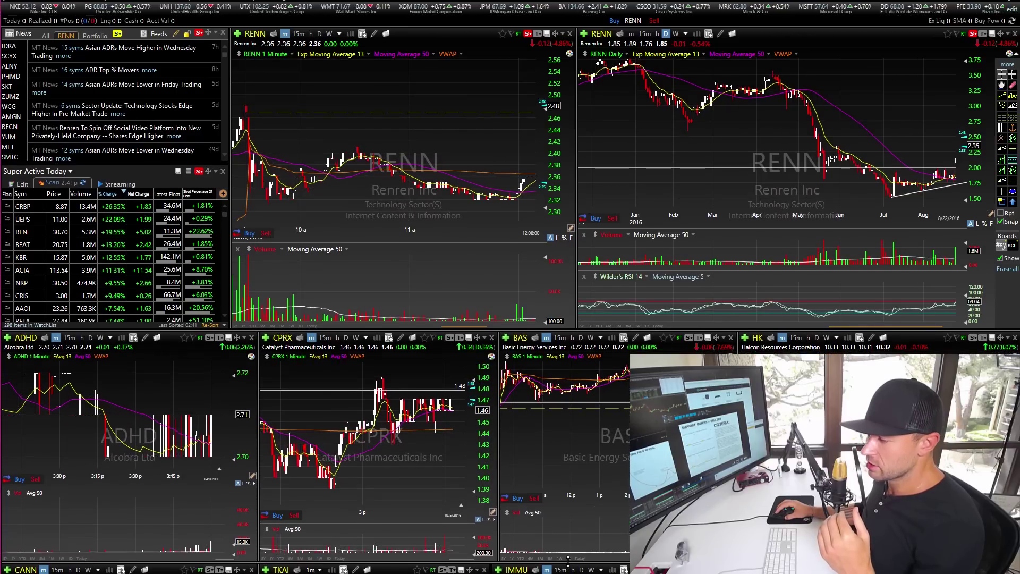
{"action": "left_click_drag", "start_coordinate": [598, 330], "coordinate": [597, 355]}
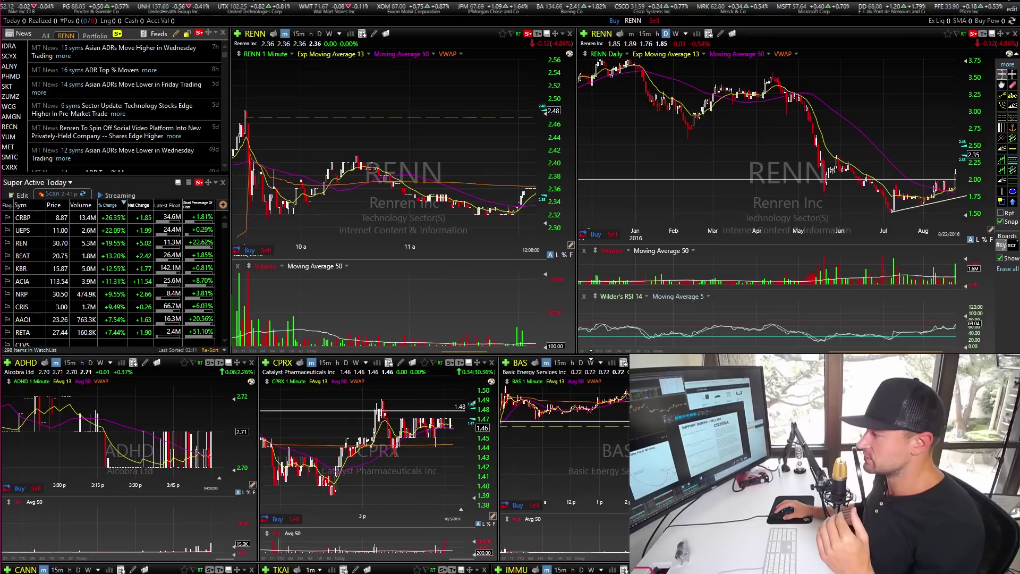
Advance the RENN daily chart from 8/22/2016 to 9/21/2016 to follow price between the horizontal line and the rising trend line.
{"action": "scroll", "coordinate": [717, 140], "scroll_direction": "up", "scroll_amount": 1}
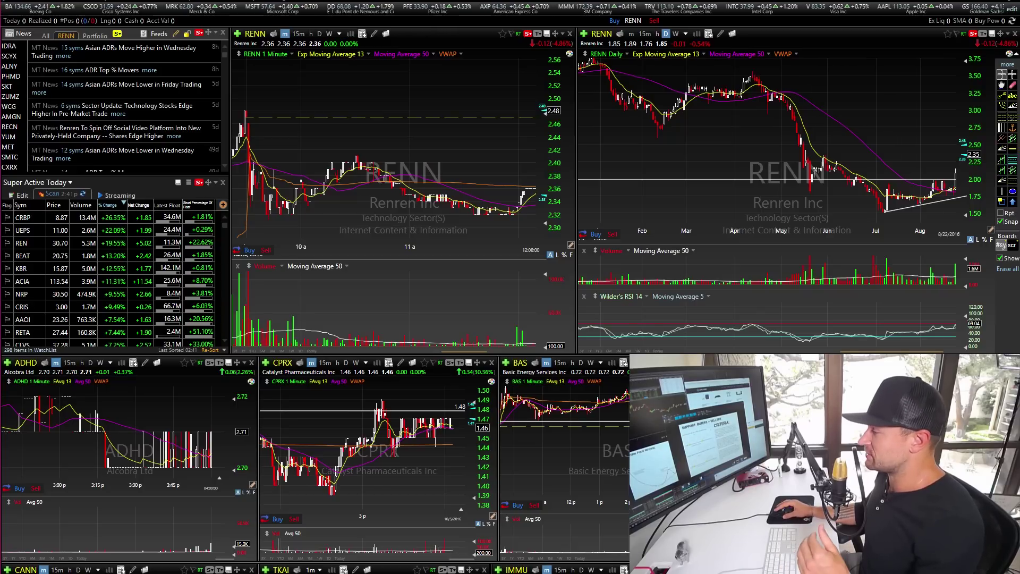
{"action": "scroll", "coordinate": [747, 208], "scroll_direction": "up", "scroll_amount": 2}
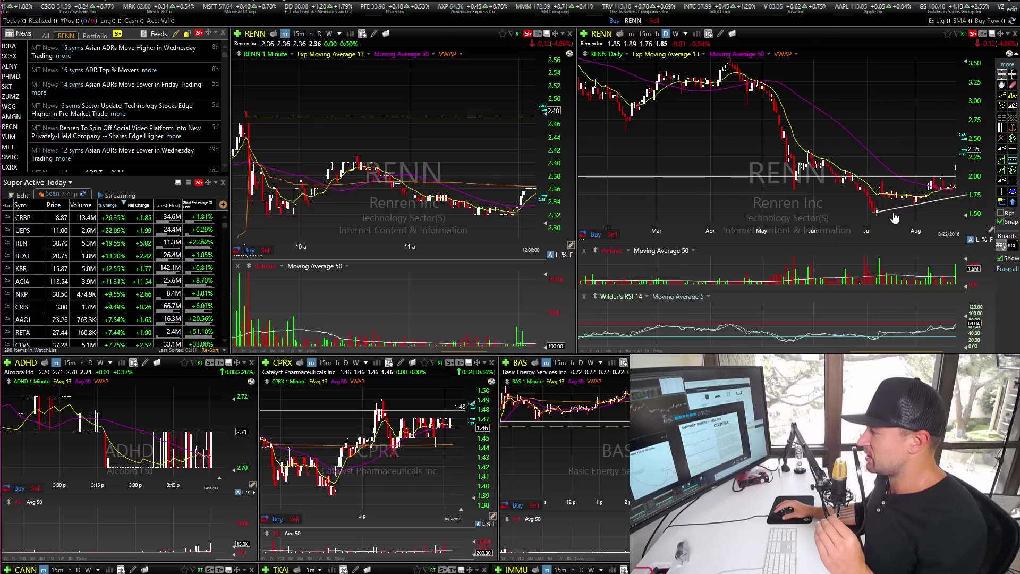
{"action": "left_click", "coordinate": [951, 181]}
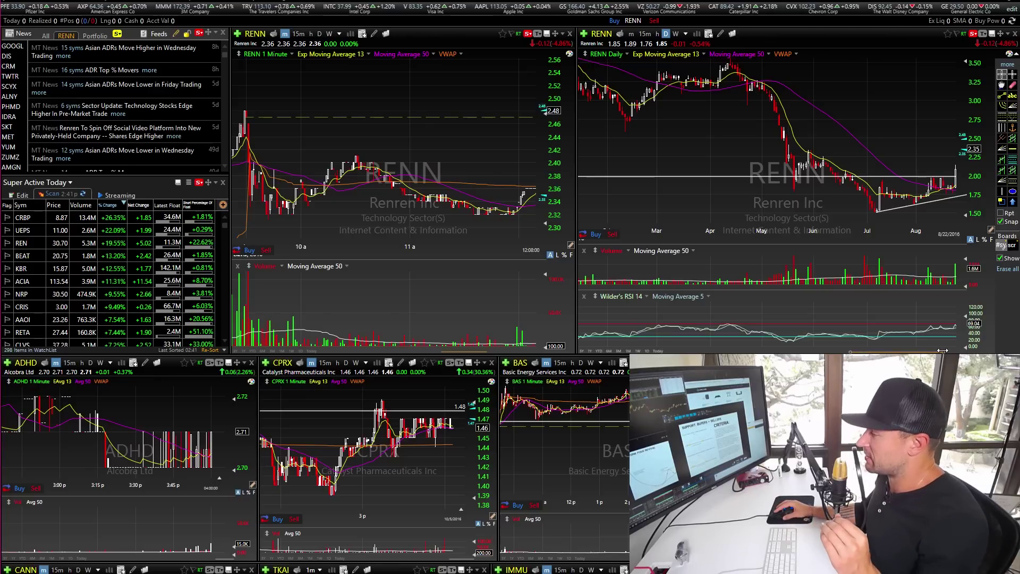
{"action": "left_click_drag", "start_coordinate": [943, 350], "coordinate": [945, 350]}
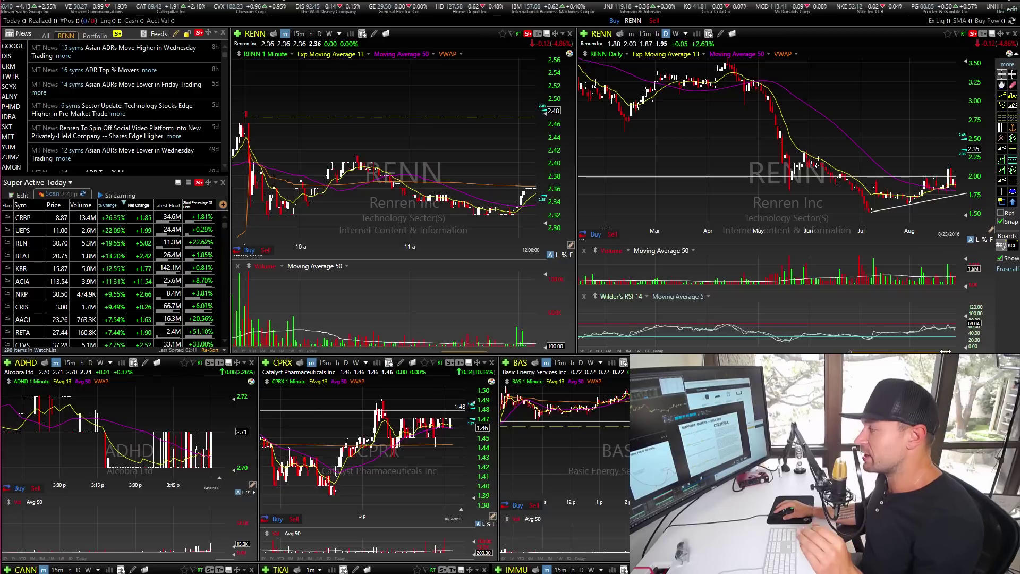
{"action": "left_click_drag", "start_coordinate": [945, 351], "coordinate": [959, 351]}
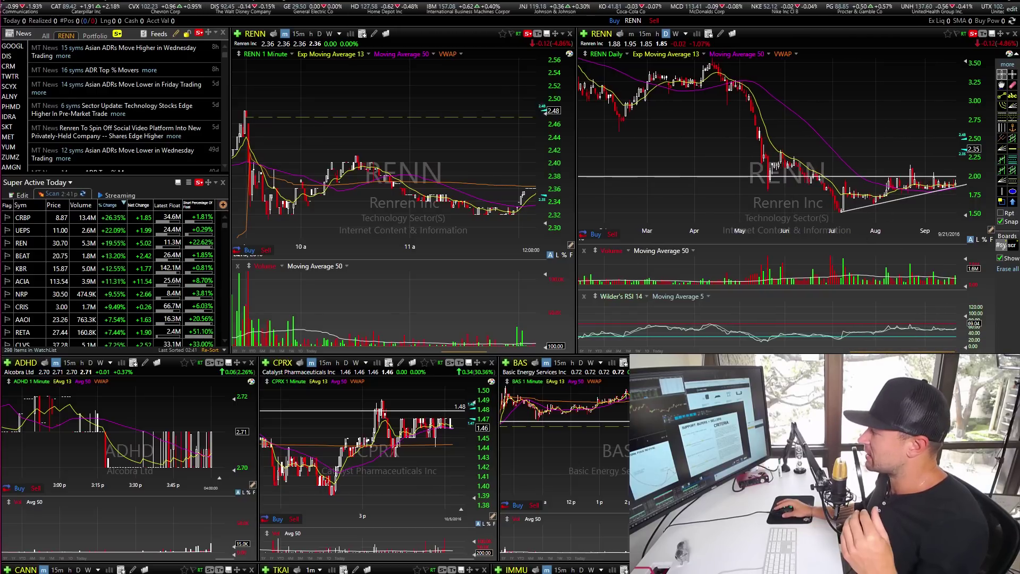
Switch to Photos to view the Fous Revival pattern diagram in revive.png, and close it to return to the charts.
{"action": "key", "text": "alt+Tab"}
{"action": "left_click_drag", "start_coordinate": [786, 78], "coordinate": [430, 47]}
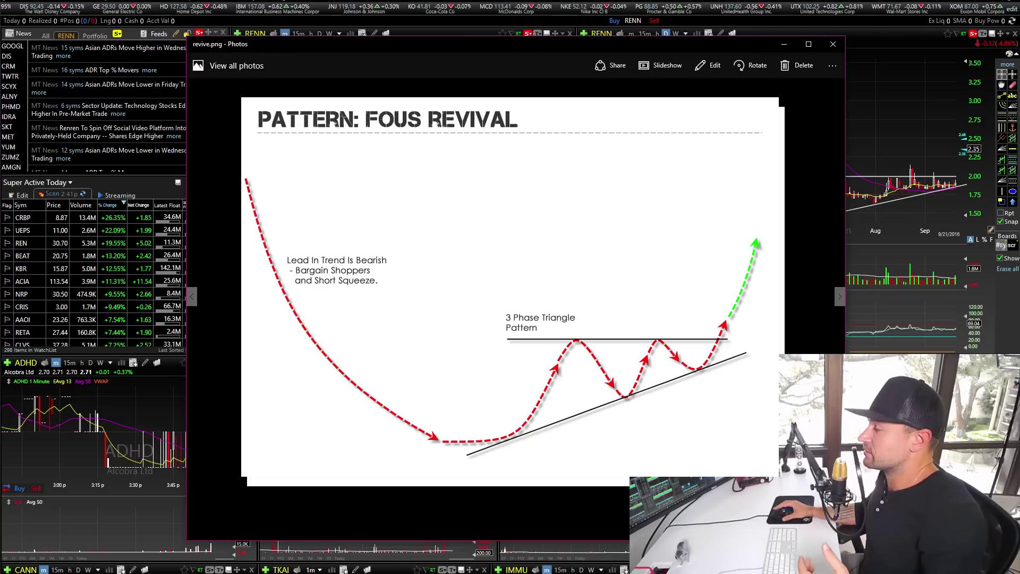
{"action": "left_click_drag", "start_coordinate": [494, 45], "coordinate": [547, 46]}
{"action": "key", "text": "alt+F4"}
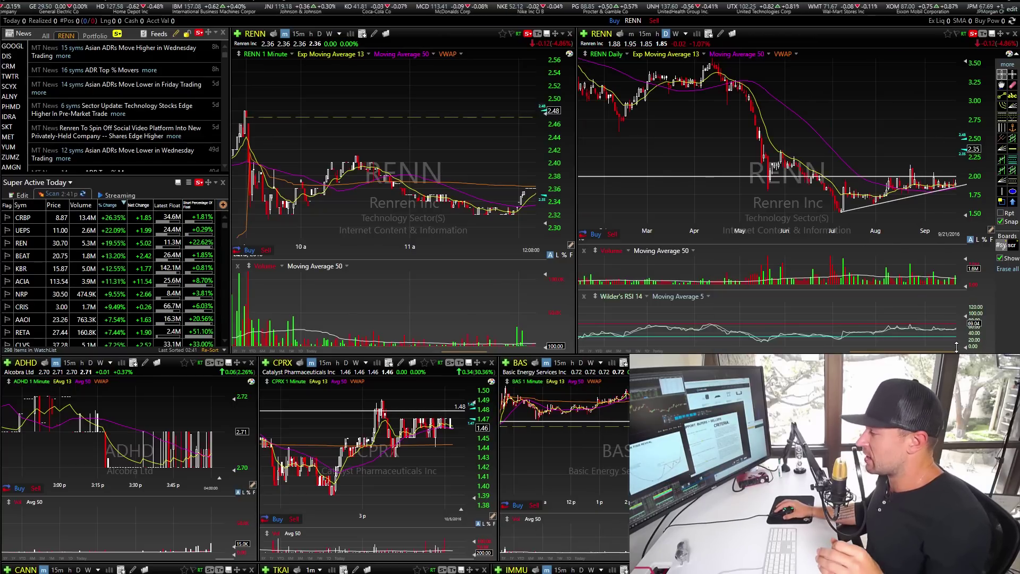
Advance the RENN daily chart to 9/30/2016 and inspect the latest candles up close around the horizontal line.
{"action": "left_click_drag", "start_coordinate": [954, 352], "coordinate": [957, 352]}
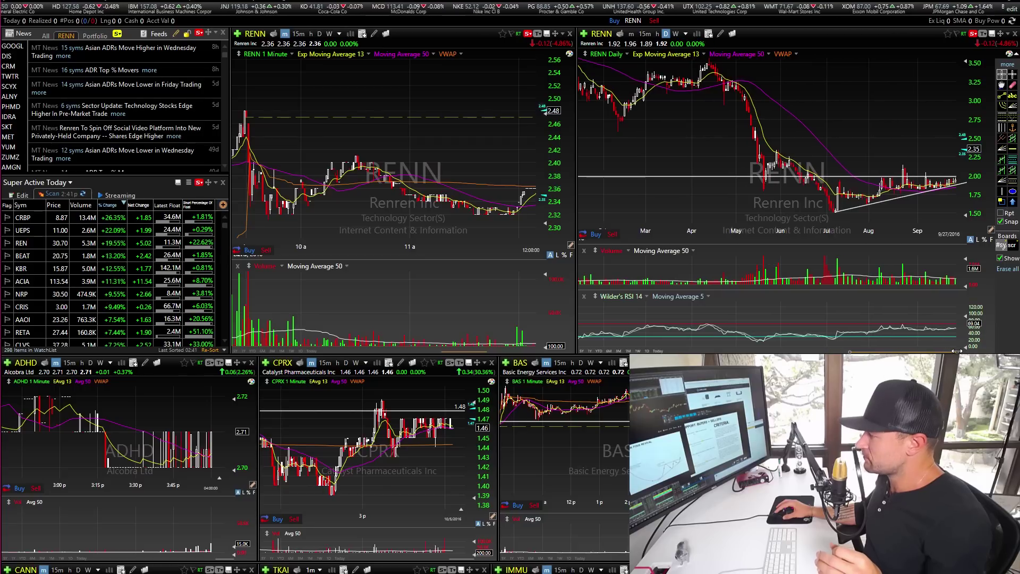
{"action": "left_click_drag", "start_coordinate": [957, 351], "coordinate": [959, 351]}
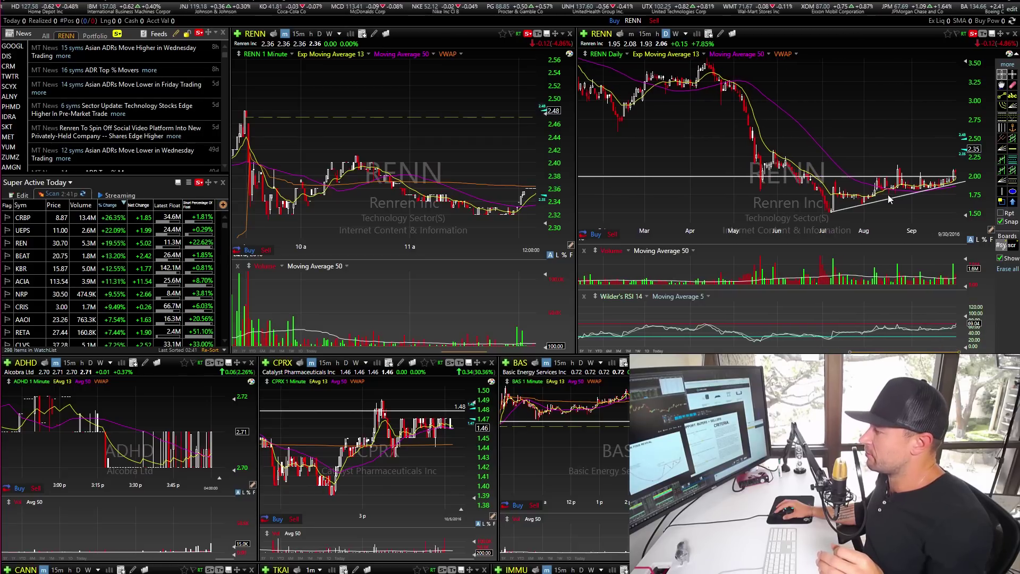
{"action": "scroll", "coordinate": [833, 133], "scroll_direction": "up", "scroll_amount": 3}
{"action": "scroll", "coordinate": [833, 133], "scroll_direction": "up", "scroll_amount": 2}
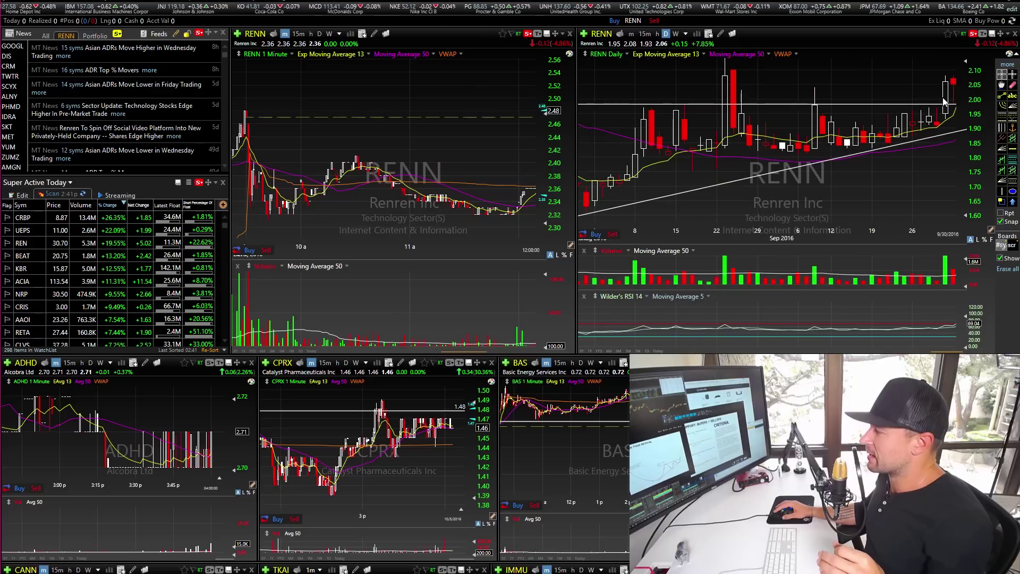
Draw a horizontal resistance line at 2.14 across the RENN daily chart, at the late-August high.
{"action": "mouse_move", "coordinate": [945, 101]}
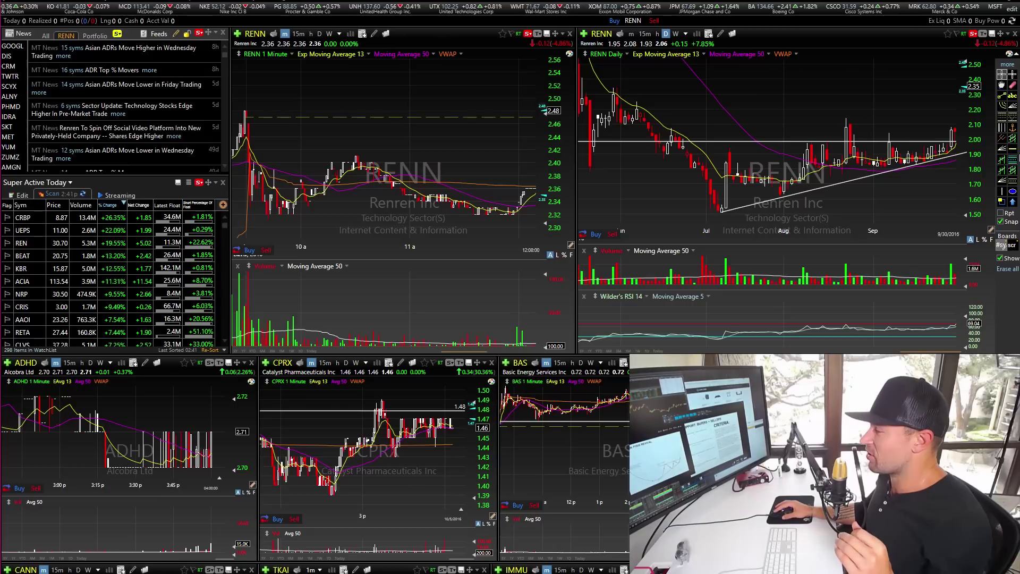
{"action": "left_click", "coordinate": [1011, 149]}
{"action": "left_click", "coordinate": [828, 117]}
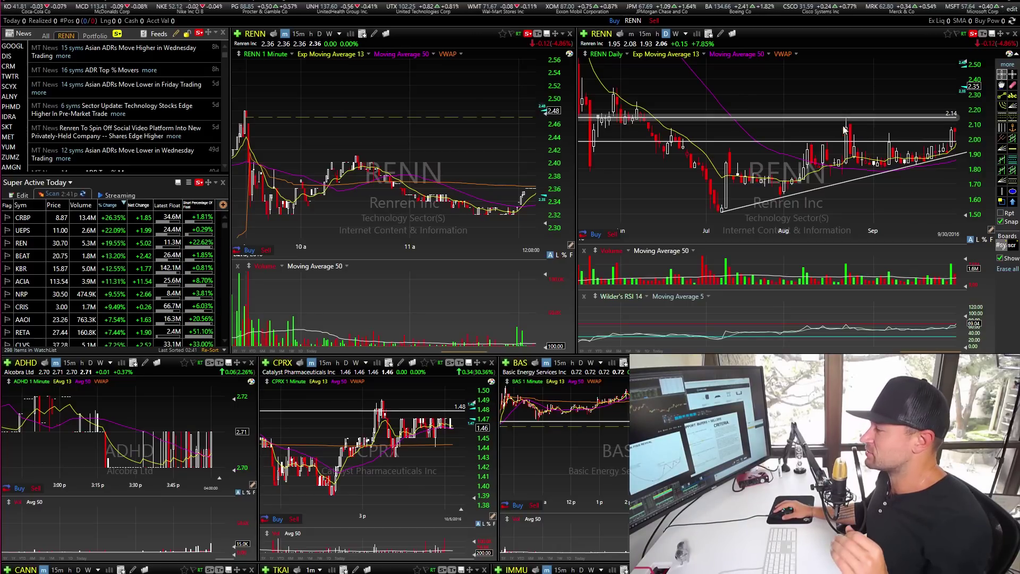
Advance the RENN daily chart to 10/5/2016 and examine the breakout within the whole pattern, leaving blank space after the last candle.
{"action": "left_click", "coordinate": [963, 351]}
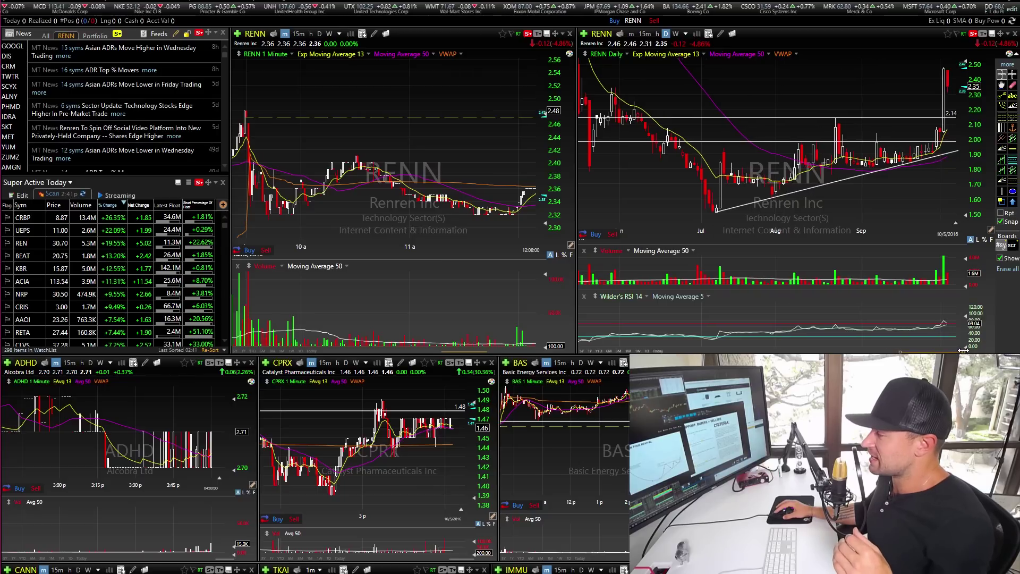
{"action": "left_click_drag", "start_coordinate": [963, 351], "coordinate": [963, 350]}
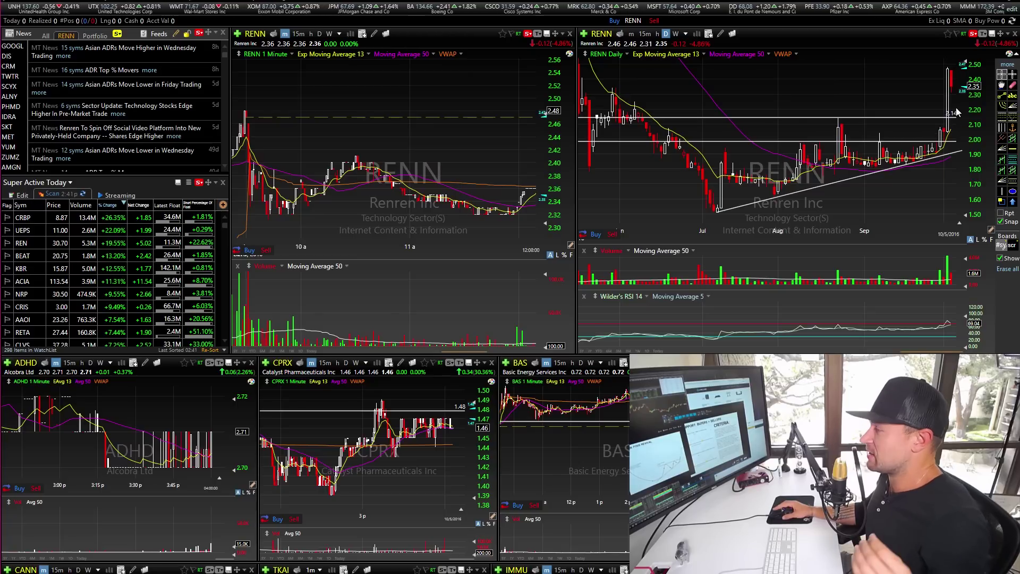
{"action": "left_click_drag", "start_coordinate": [946, 96], "coordinate": [936, 72]}
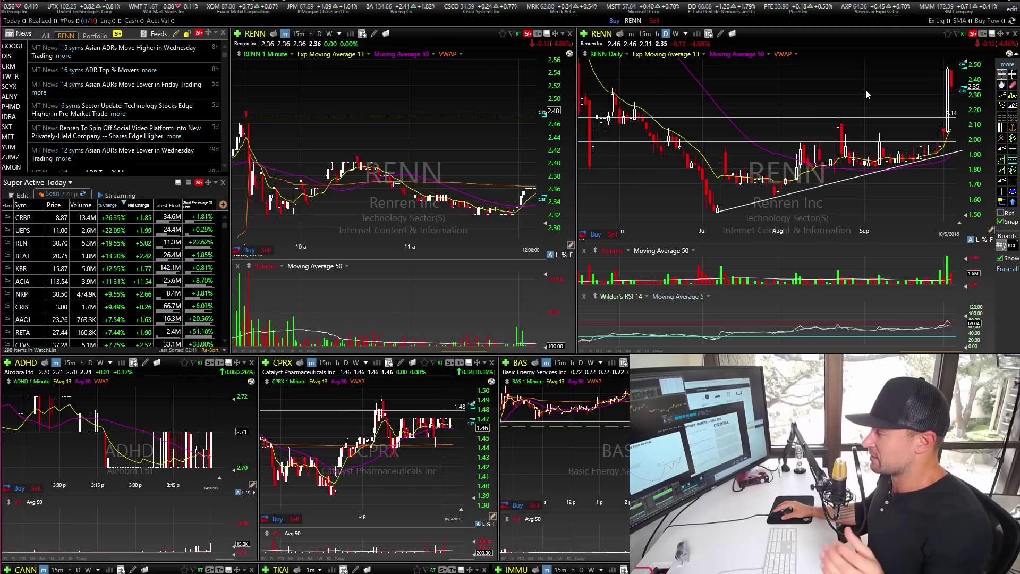
{"action": "scroll", "coordinate": [866, 89], "scroll_direction": "down", "scroll_amount": 2}
{"action": "scroll", "coordinate": [866, 94], "scroll_direction": "down", "scroll_amount": 4}
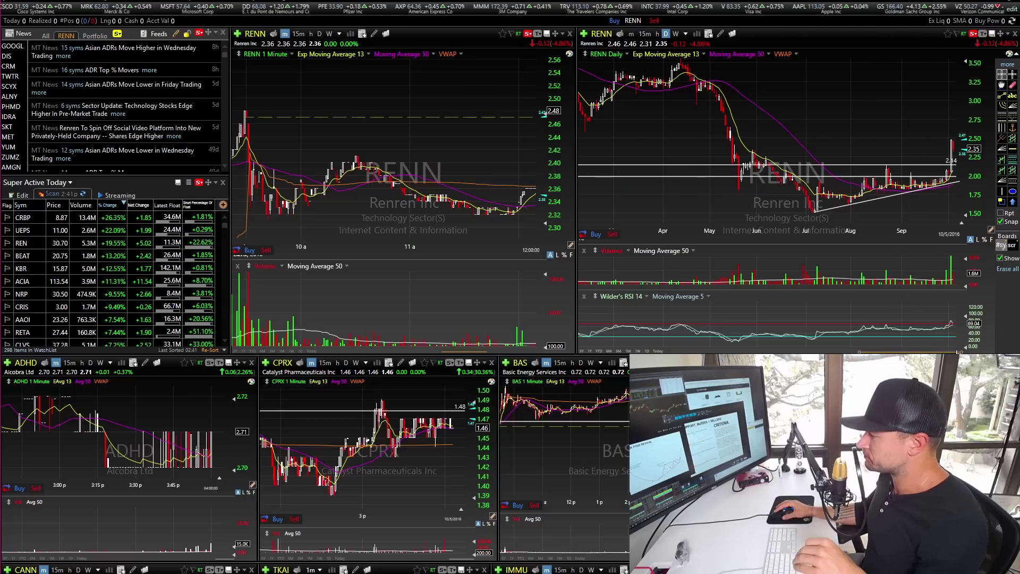
{"action": "left_click_drag", "start_coordinate": [954, 351], "coordinate": [964, 351]}
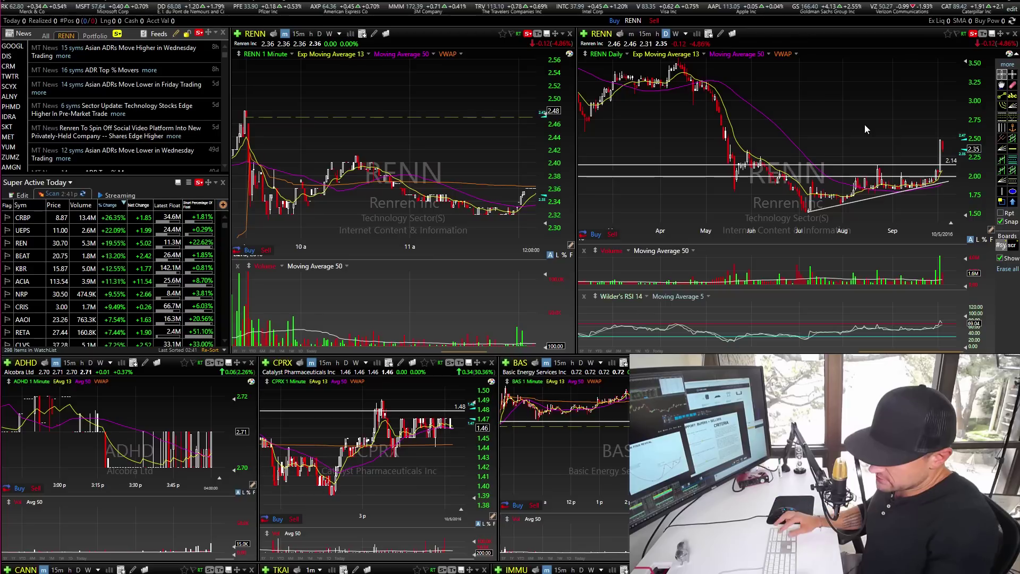
Load CPRX in the linked charts and move the lower horizontal line on its daily chart to 1.35.
{"action": "type", "text": "cprx"}
{"action": "key", "text": "Return"}
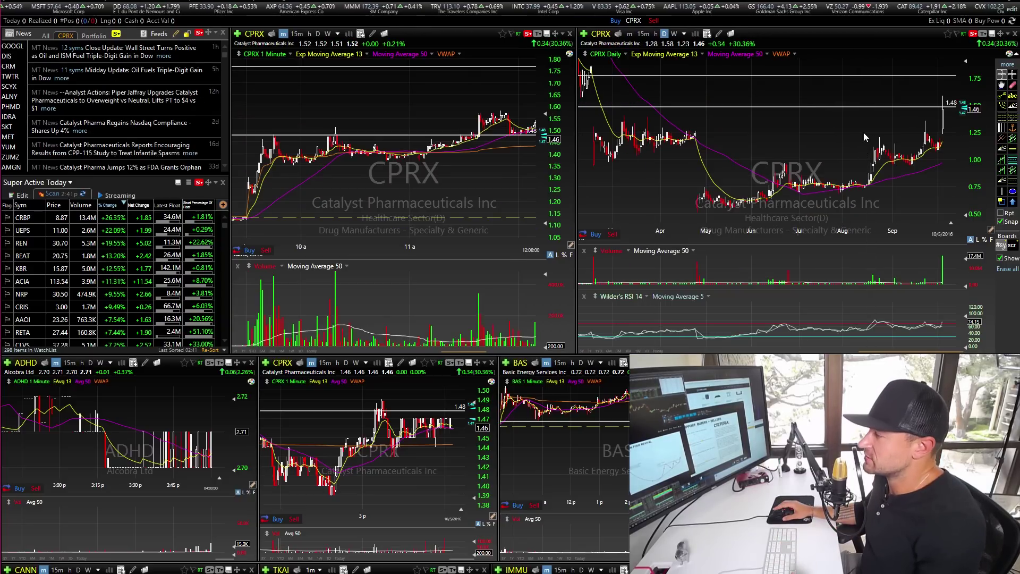
{"action": "left_click_drag", "start_coordinate": [887, 110], "coordinate": [910, 130]}
Draw a rising trend line beneath the August and September lows on the CPRX daily chart.
{"action": "scroll", "coordinate": [844, 170], "scroll_direction": "down", "scroll_amount": 3}
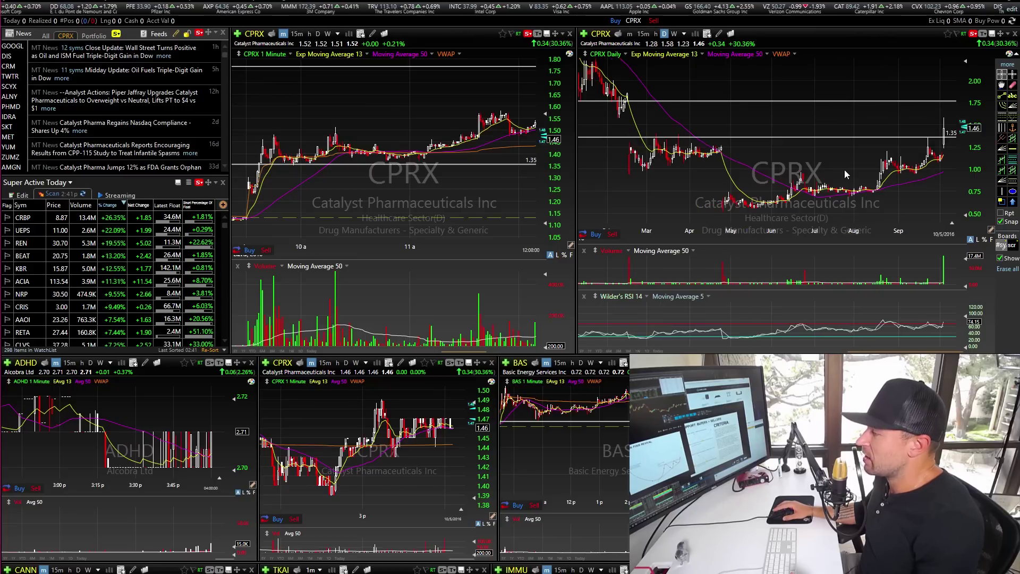
{"action": "scroll", "coordinate": [846, 176], "scroll_direction": "down", "scroll_amount": 2}
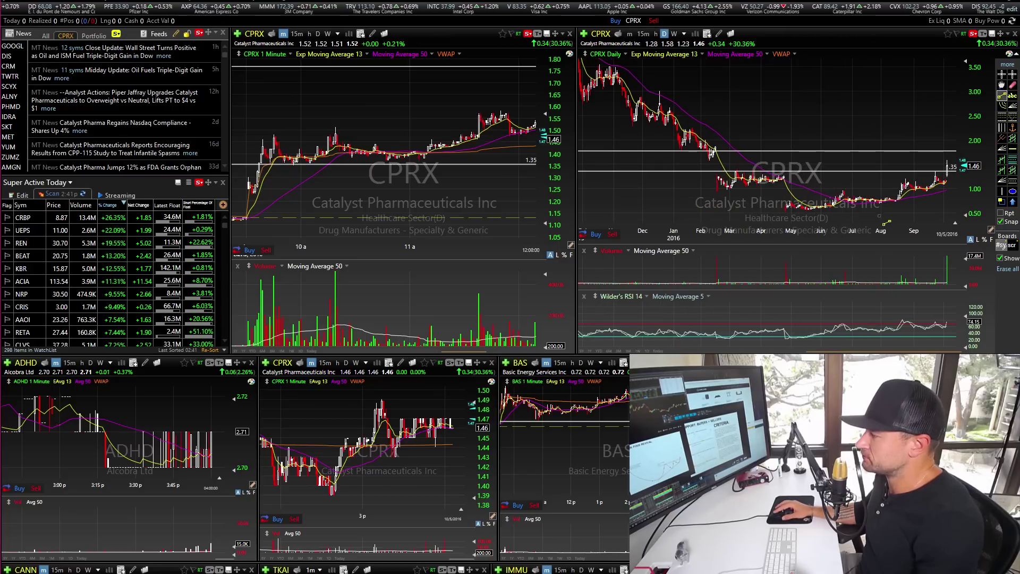
{"action": "left_click_drag", "start_coordinate": [885, 198], "coordinate": [954, 182]}
{"action": "left_click_drag", "start_coordinate": [887, 202], "coordinate": [896, 211]}
{"action": "scroll", "coordinate": [857, 169], "scroll_direction": "down", "scroll_amount": 2}
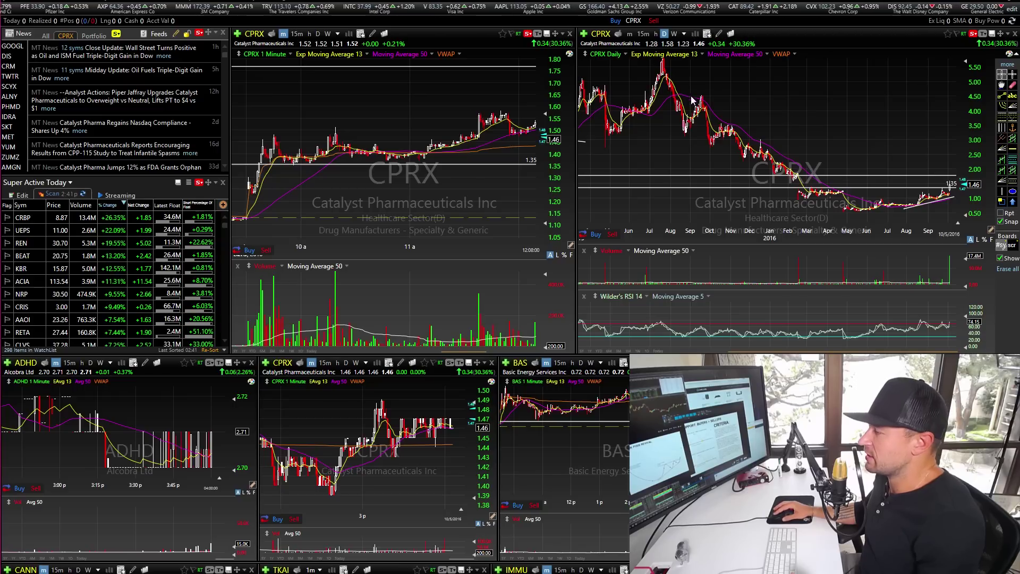
Inspect the recent CPRX daily breakout and move the 1.35 horizontal line down to 1.30 on the 1-minute chart.
{"action": "scroll", "coordinate": [770, 128], "scroll_direction": "up", "scroll_amount": 3}
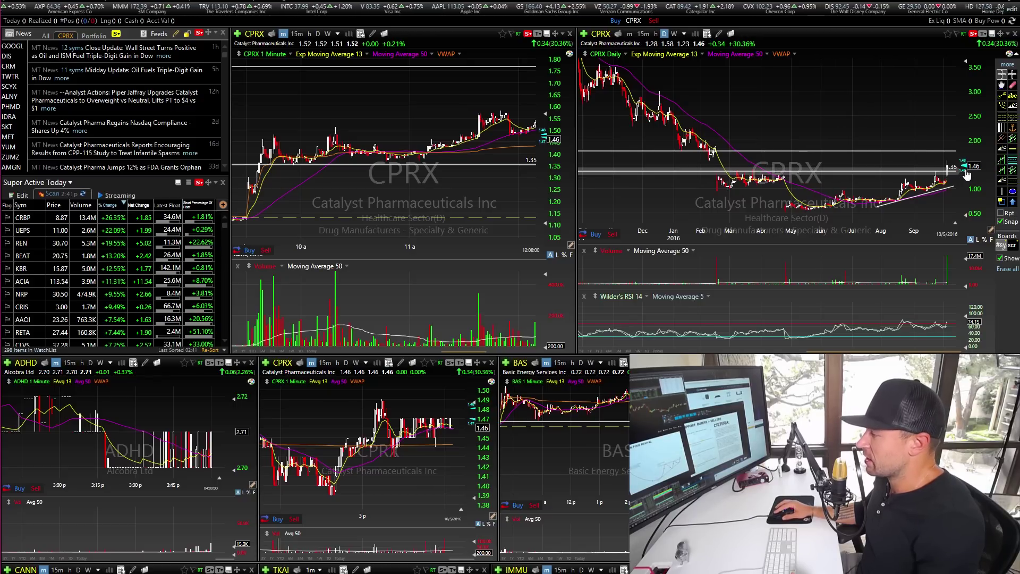
{"action": "scroll", "coordinate": [879, 162], "scroll_direction": "up", "scroll_amount": 2}
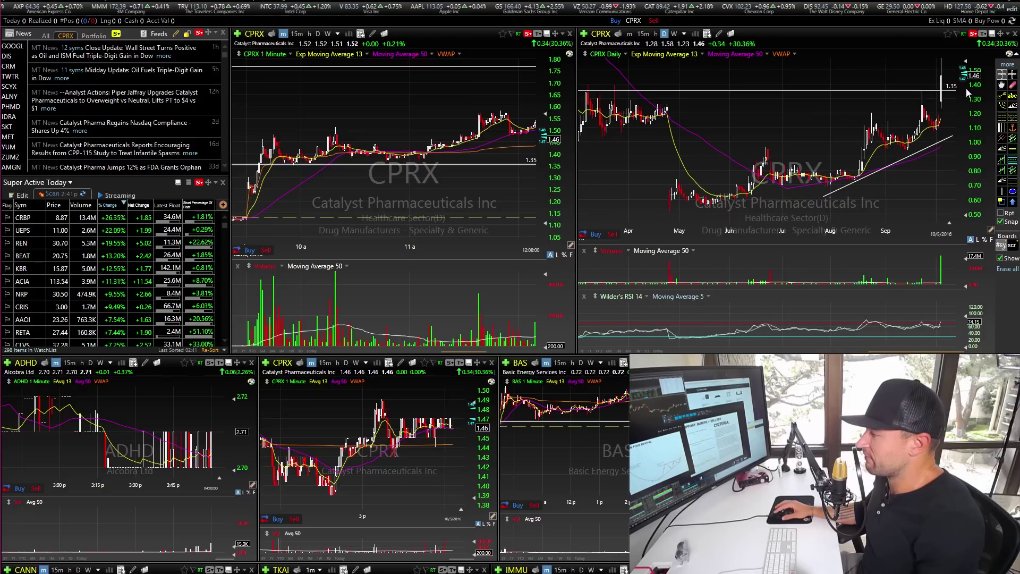
{"action": "scroll", "coordinate": [966, 88], "scroll_direction": "down", "scroll_amount": 2}
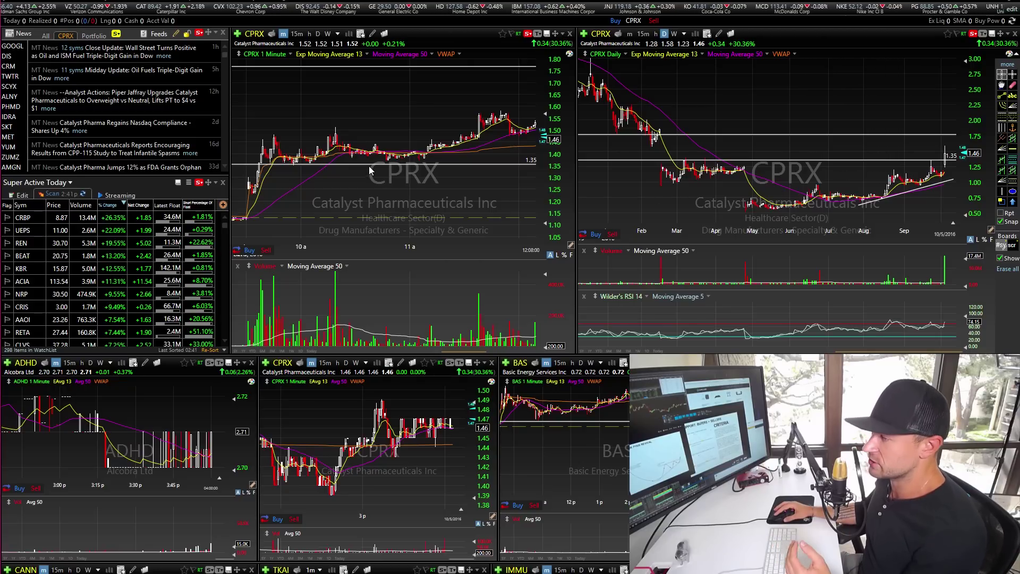
{"action": "left_click_drag", "start_coordinate": [371, 171], "coordinate": [368, 175]}
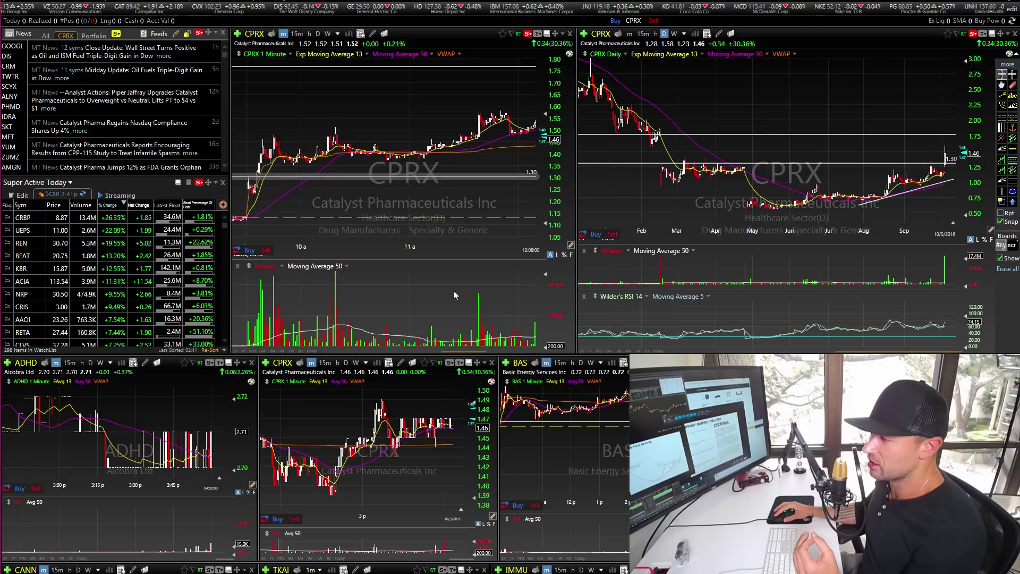
Rewind the CPRX 1-minute chart to 9:54 on Oct 5, 2016 and examine the opening move around the 1.30 line.
{"action": "left_click_drag", "start_coordinate": [487, 352], "coordinate": [456, 352]}
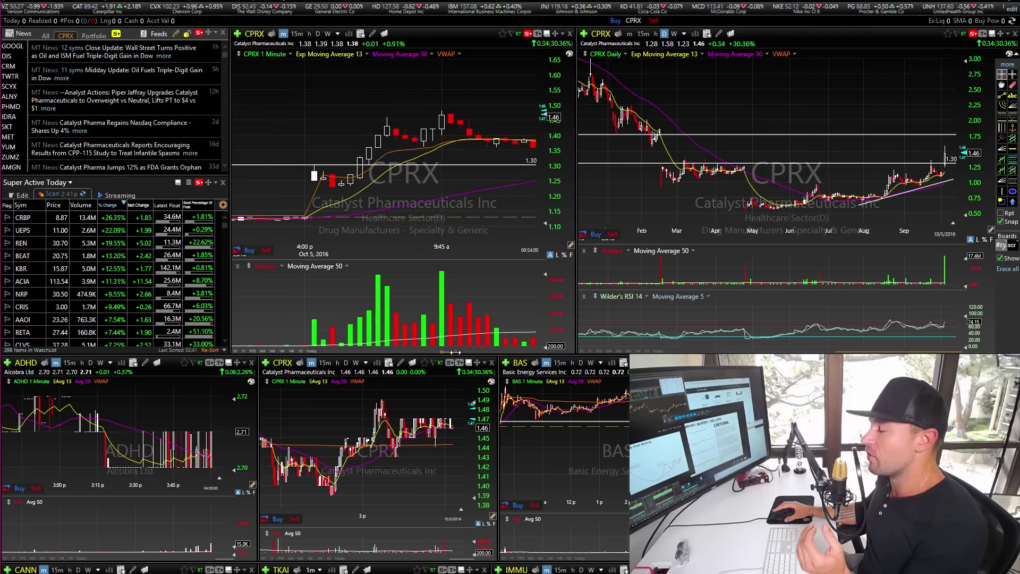
{"action": "scroll", "coordinate": [305, 203], "scroll_direction": "down", "scroll_amount": 2}
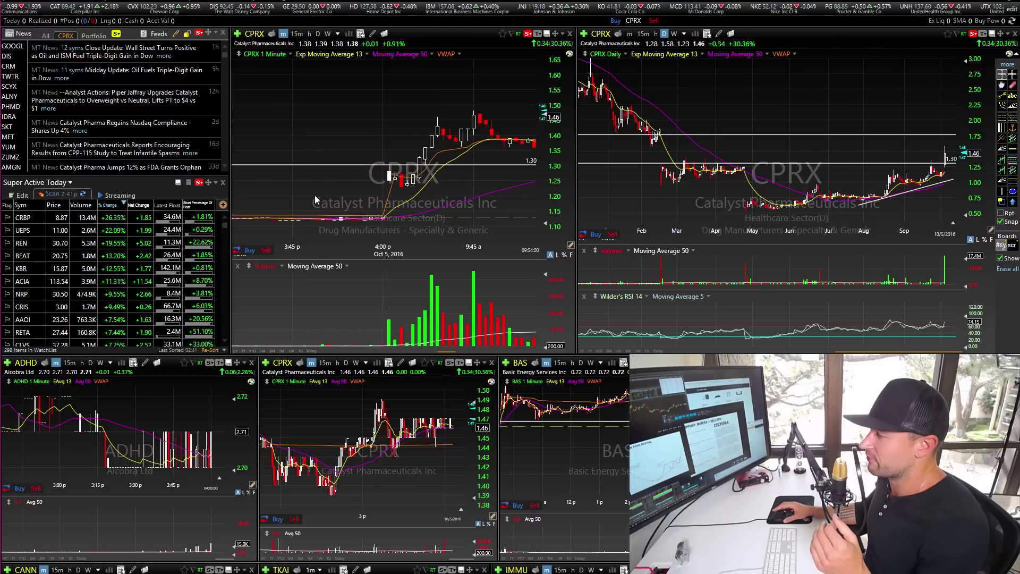
{"action": "scroll", "coordinate": [317, 200], "scroll_direction": "up", "scroll_amount": 1}
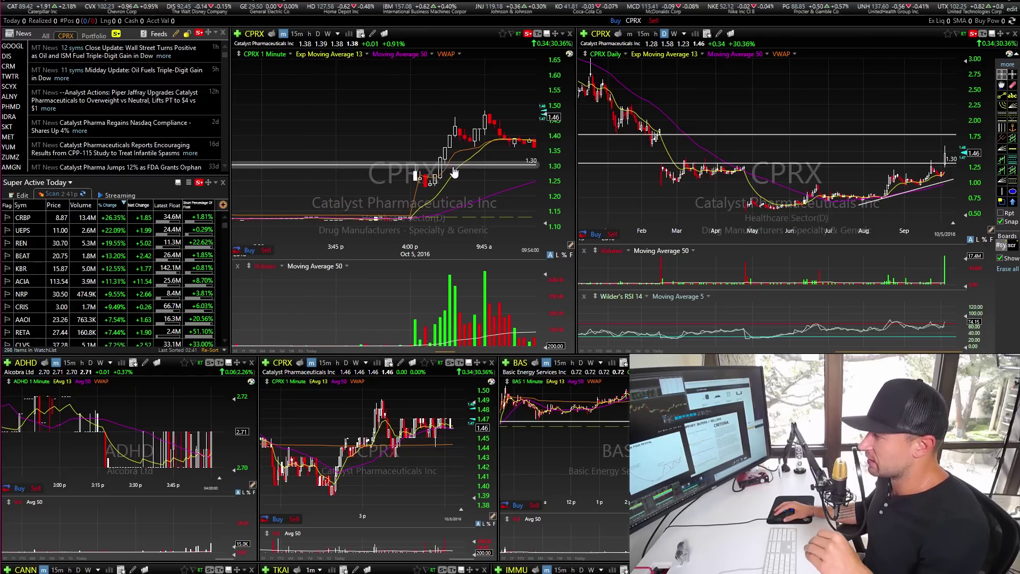
{"action": "mouse_move", "coordinate": [441, 175]}
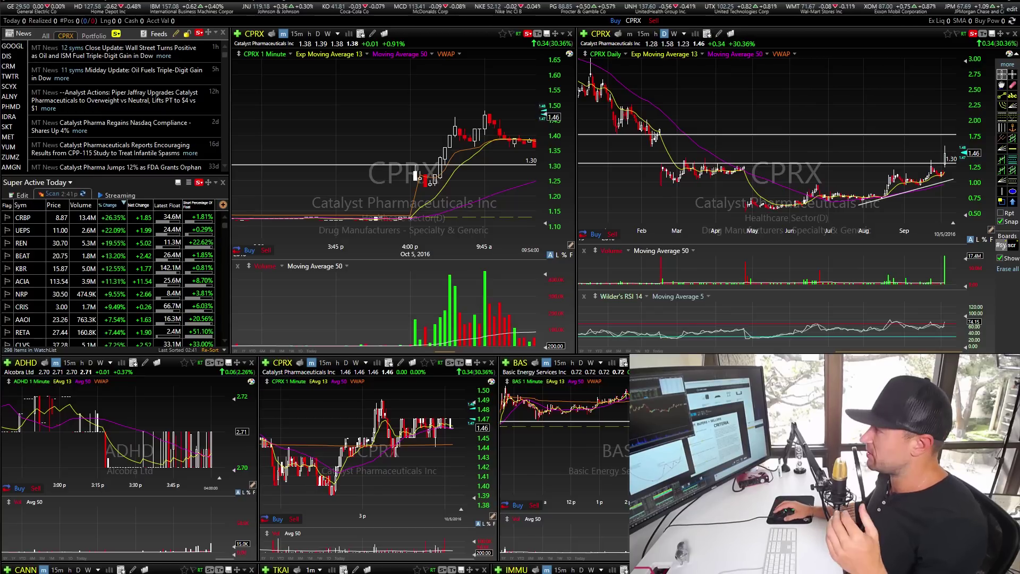
Advance the CPRX 1-minute chart to 10:28 on Oct 5, 2016 and examine the consolidation beneath the morning highs.
{"action": "scroll", "coordinate": [380, 112], "scroll_direction": "up", "scroll_amount": 2}
{"action": "scroll", "coordinate": [380, 112], "scroll_direction": "up", "scroll_amount": 3}
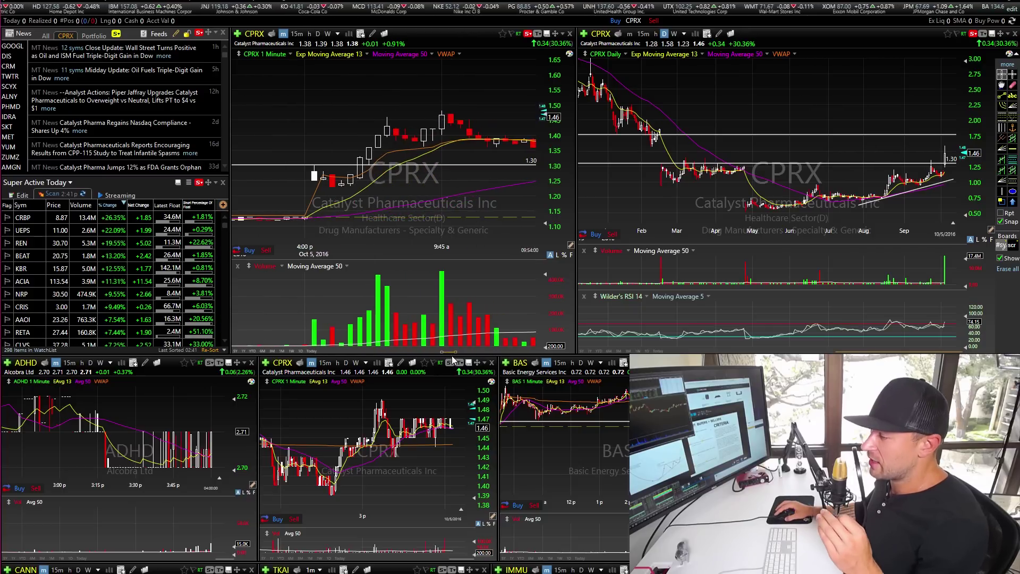
{"action": "left_click_drag", "start_coordinate": [456, 353], "coordinate": [458, 350]}
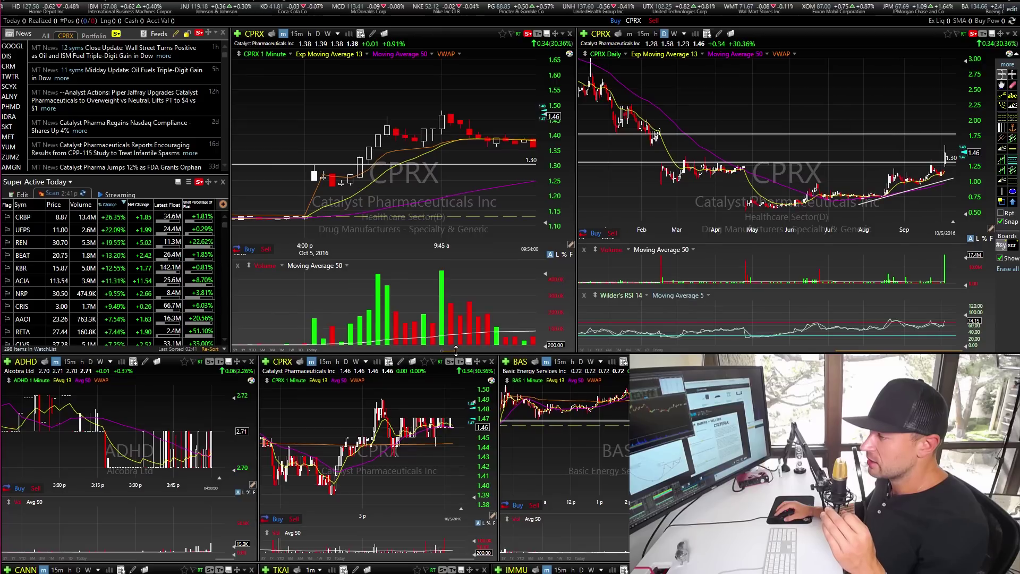
{"action": "scroll", "coordinate": [343, 154], "scroll_direction": "down", "scroll_amount": 3}
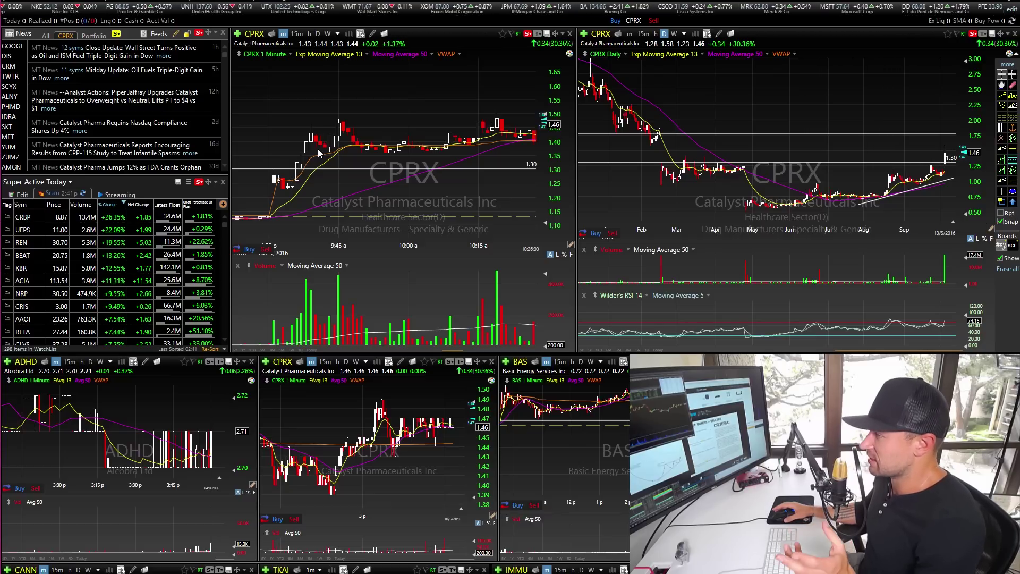
{"action": "left_click", "coordinate": [448, 147]}
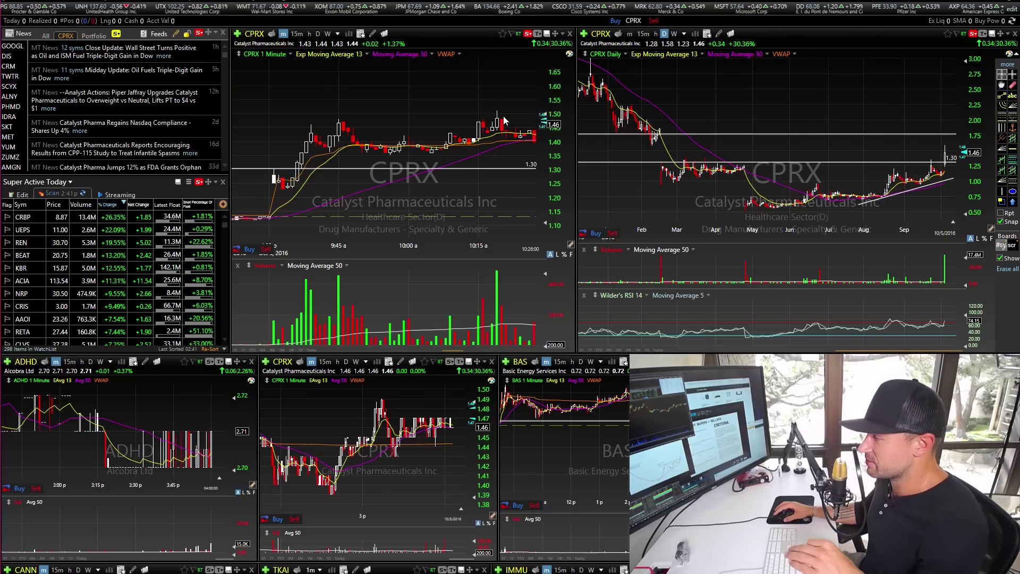
Add a horizontal resistance line at 1.47 on the CPRX 1-minute chart and inspect the 10:27 candle's values.
{"action": "left_click", "coordinate": [1013, 149]}
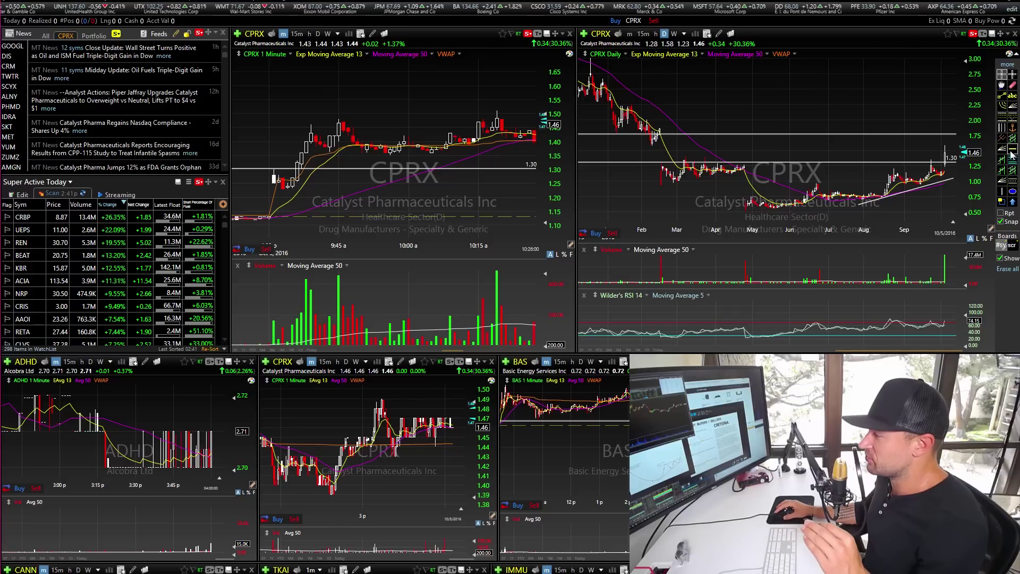
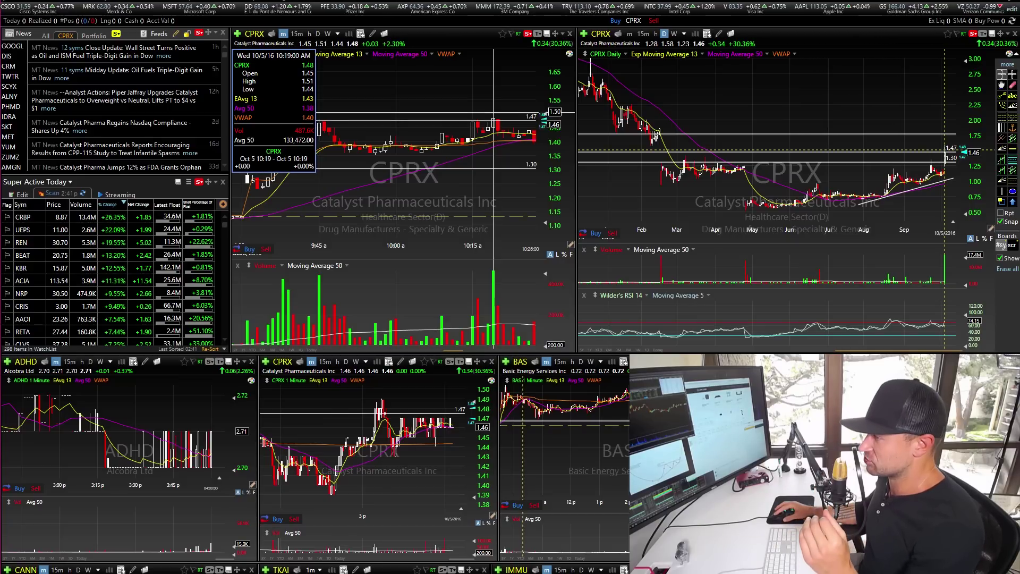
{"action": "left_click_drag", "start_coordinate": [494, 112], "coordinate": [494, 114]}
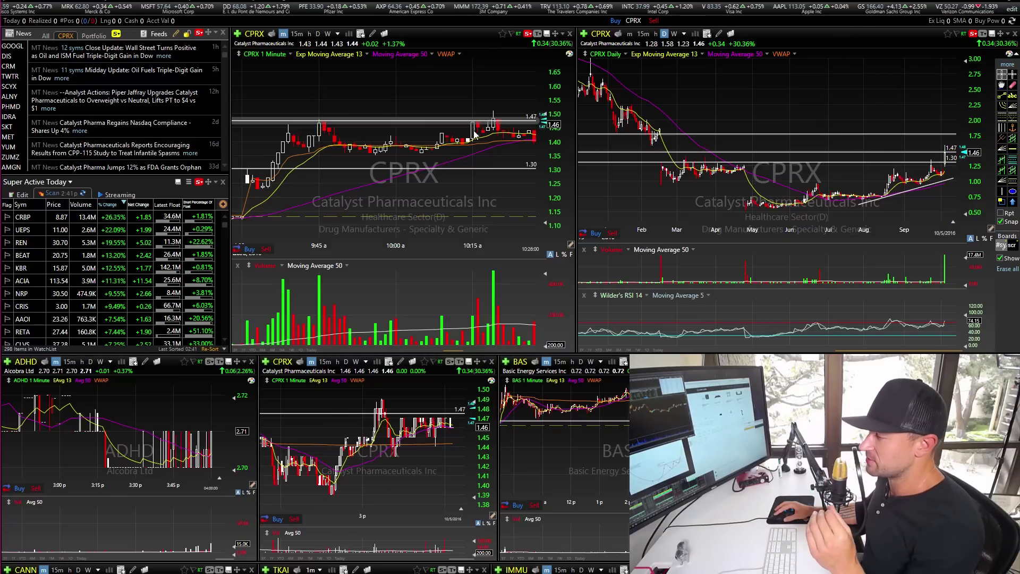
{"action": "left_click", "coordinate": [536, 143]}
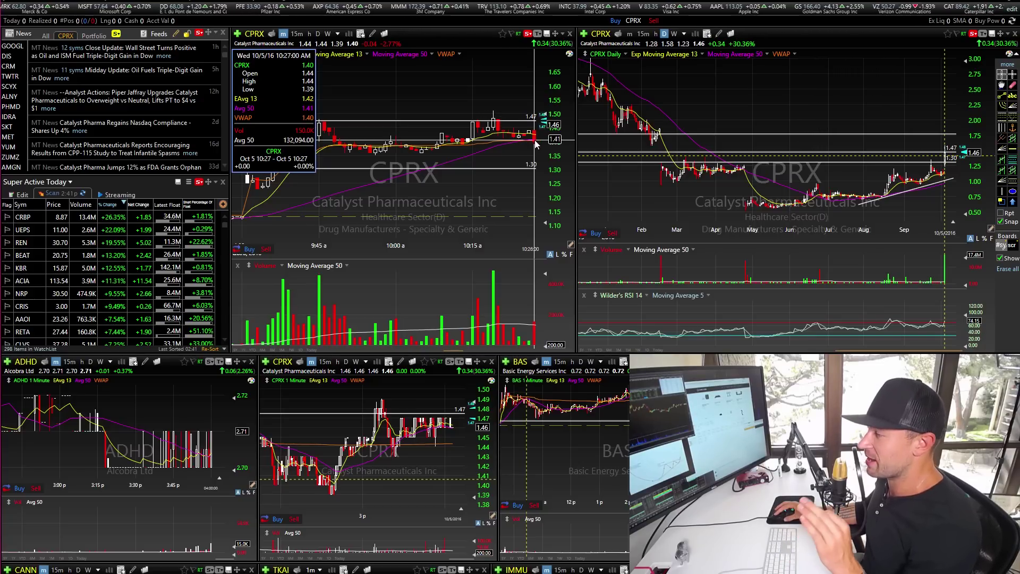
{"action": "left_click", "coordinate": [536, 143]}
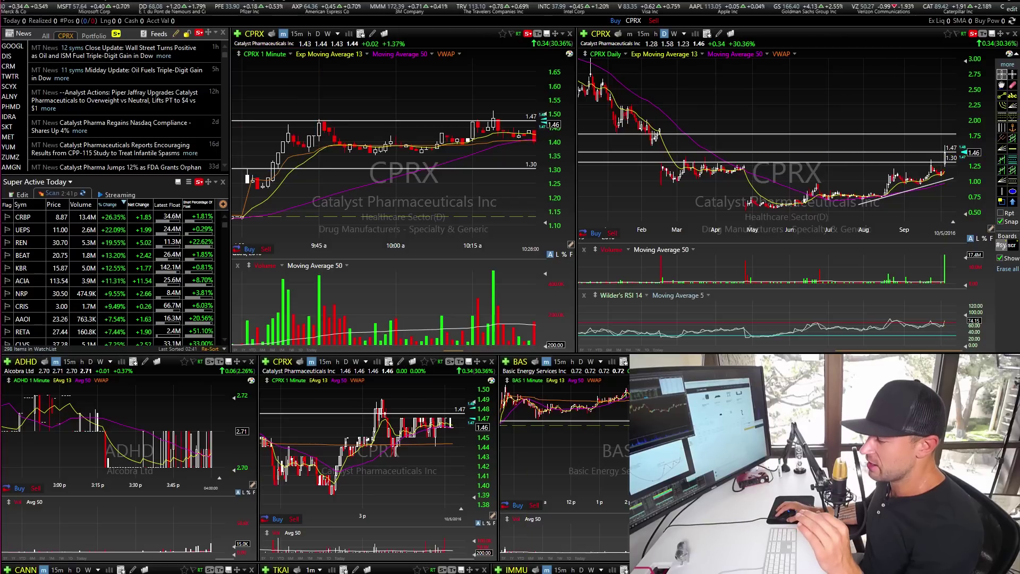
Switch to Snagit Editor to compare the resistance diagram with the CPRX 1-minute chart, and return to the charts.
{"action": "key", "text": "alt+Tab"}
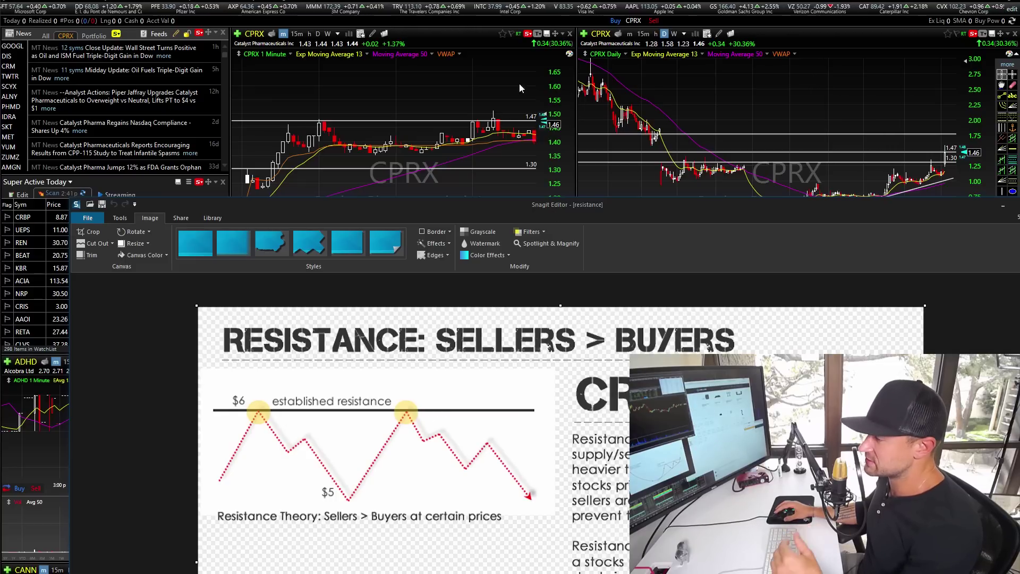
{"action": "mouse_move", "coordinate": [496, 127]}
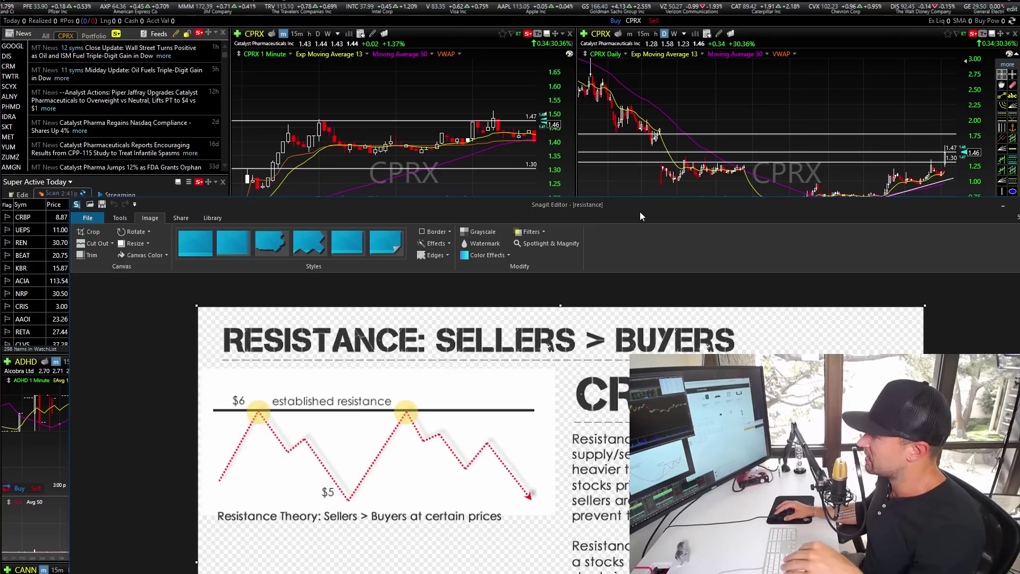
{"action": "key", "text": "alt+Tab"}
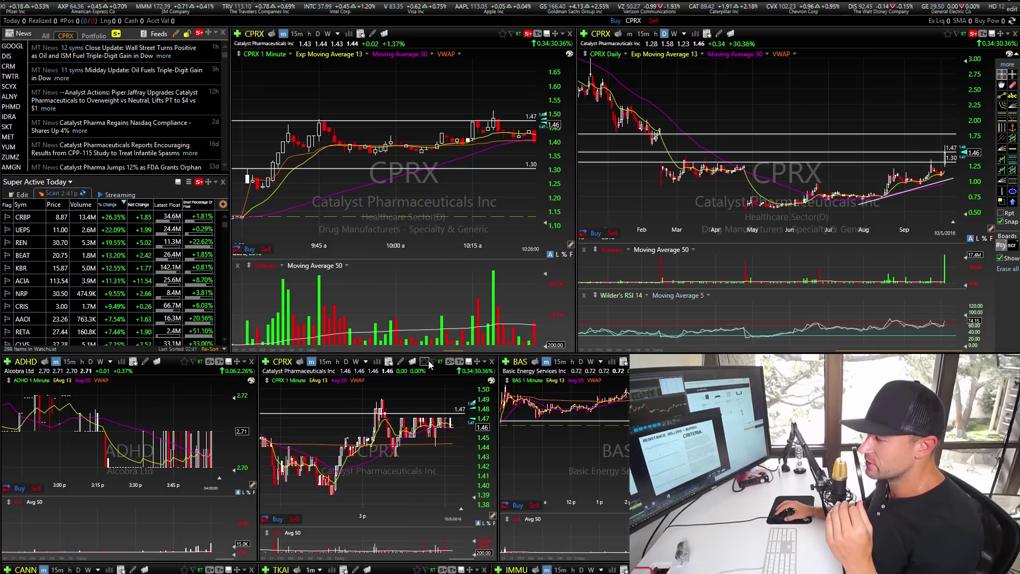
Advance the CPRX 1-minute chart to 11:53 and review the breakout above 1.47 against the resistance slide in Snagit Editor.
{"action": "left_click_drag", "start_coordinate": [469, 351], "coordinate": [483, 350]}
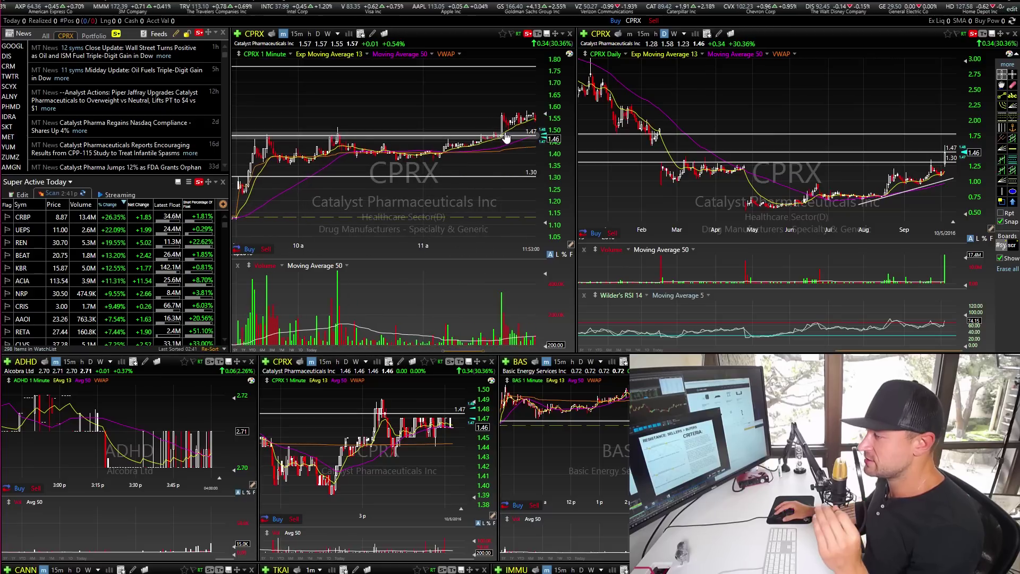
{"action": "key", "text": "alt+Tab"}
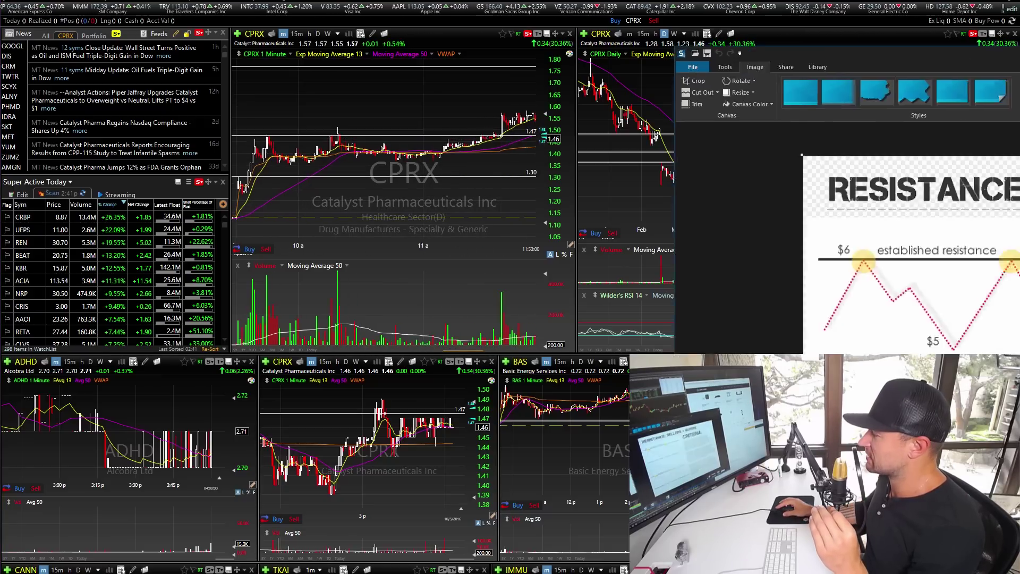
{"action": "left_click_drag", "start_coordinate": [892, 21], "coordinate": [703, 194]}
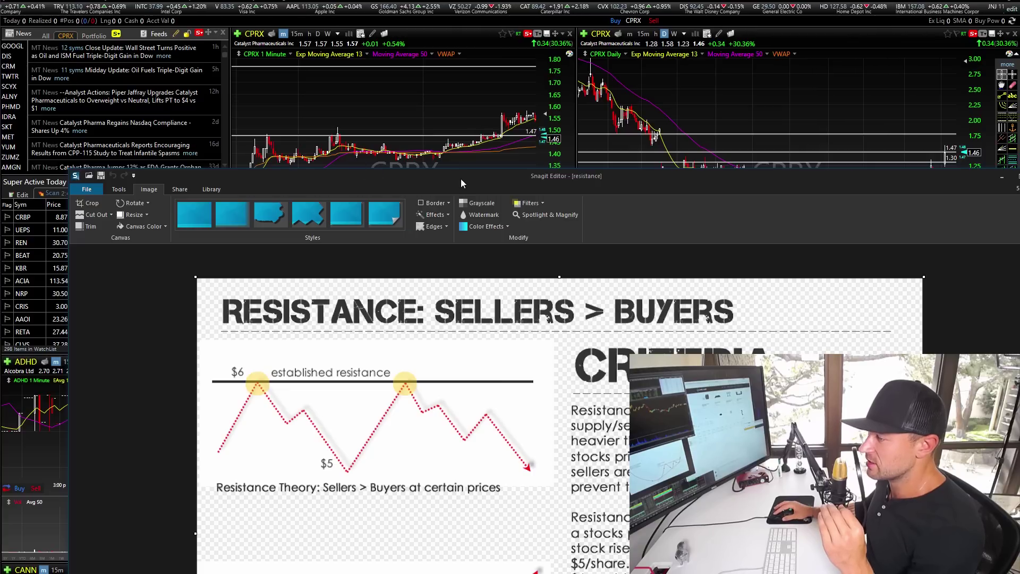
{"action": "left_click_drag", "start_coordinate": [462, 175], "coordinate": [462, 309]}
{"action": "left_click", "coordinate": [473, 296]}
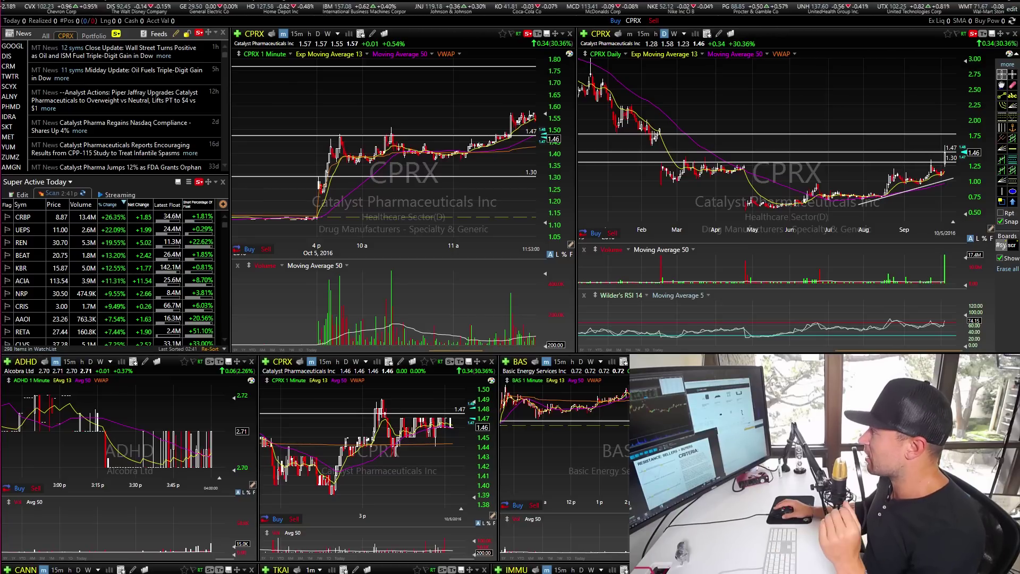
Load ORIG in the linked charts and examine its daily price history around the 0.88 line.
{"action": "type", "text": "orig"}
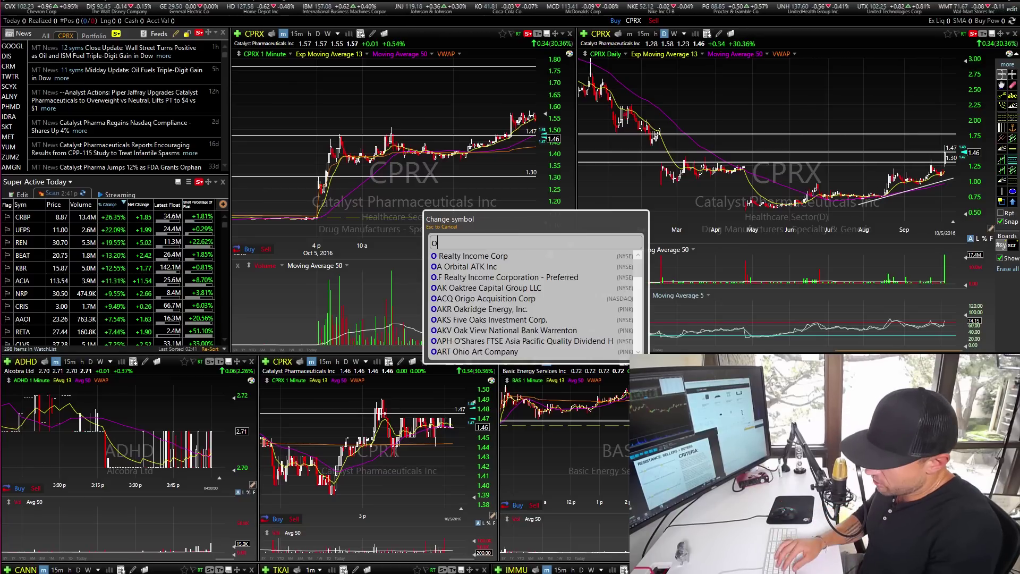
{"action": "key", "text": "Return"}
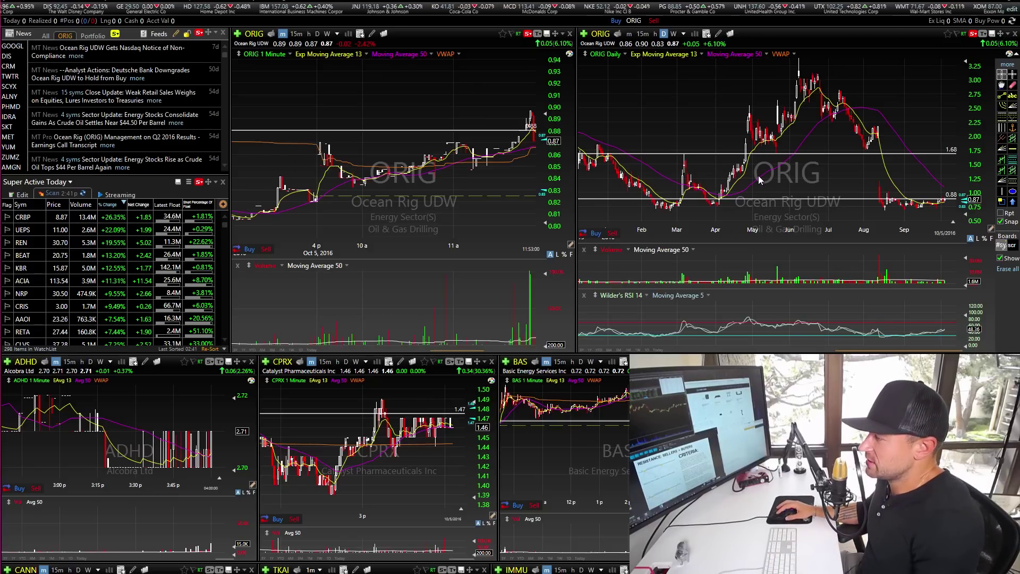
{"action": "scroll", "coordinate": [758, 180], "scroll_direction": "up", "scroll_amount": 2}
{"action": "scroll", "coordinate": [760, 178], "scroll_direction": "up", "scroll_amount": 4}
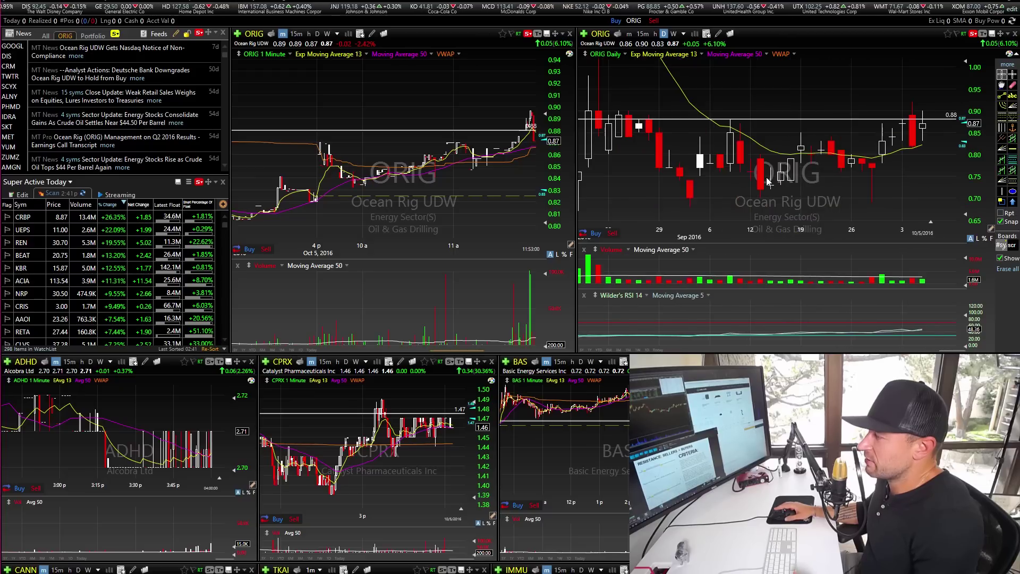
{"action": "scroll", "coordinate": [640, 149], "scroll_direction": "down", "scroll_amount": 3}
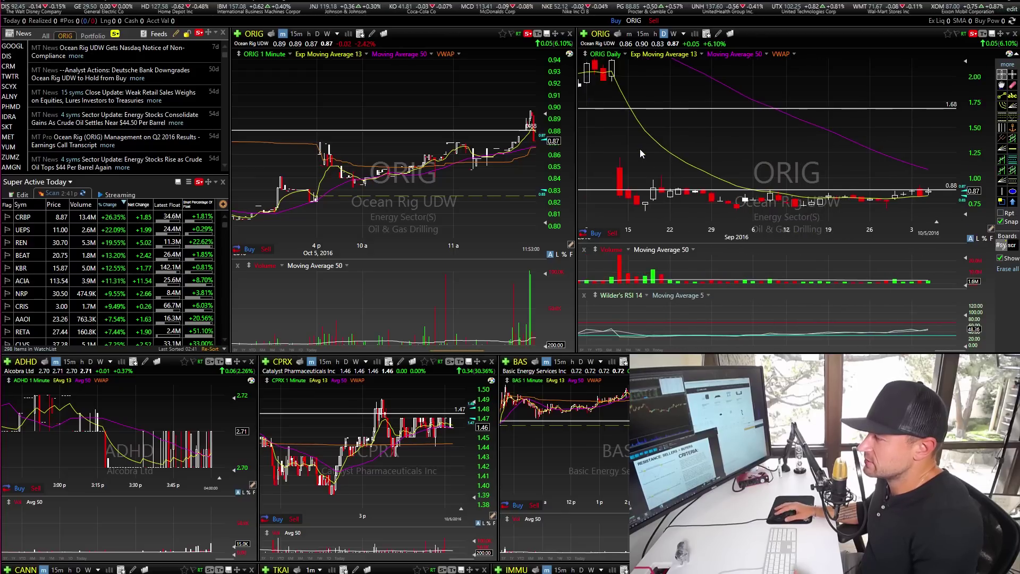
{"action": "scroll", "coordinate": [723, 170], "scroll_direction": "down", "scroll_amount": 3}
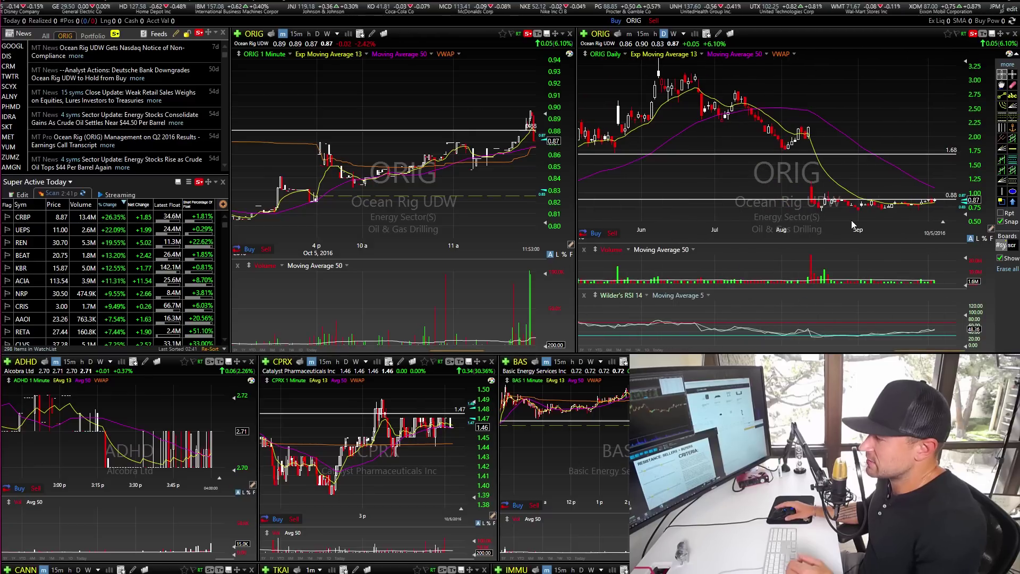
Draw a rising trend line beneath the September lows on the ORIG daily chart.
{"action": "scroll", "coordinate": [728, 190], "scroll_direction": "up", "scroll_amount": 1}
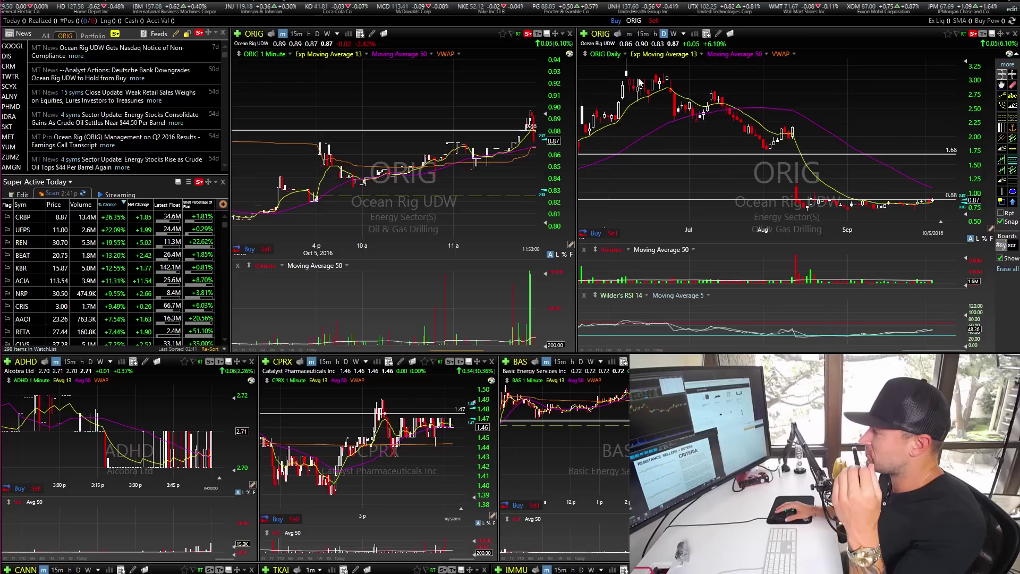
{"action": "scroll", "coordinate": [604, 79], "scroll_direction": "up", "scroll_amount": 1}
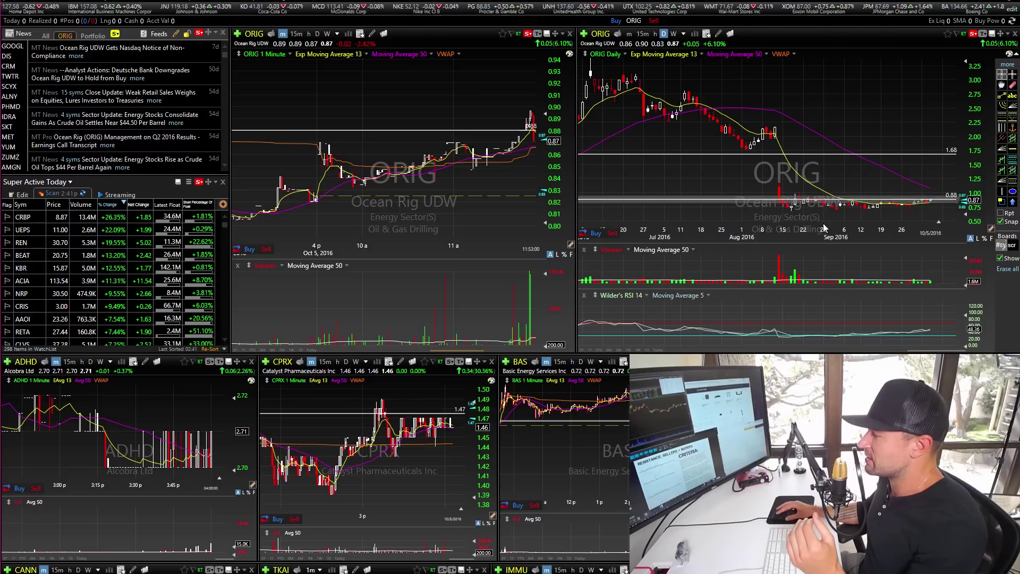
{"action": "scroll", "coordinate": [839, 167], "scroll_direction": "up", "scroll_amount": 5}
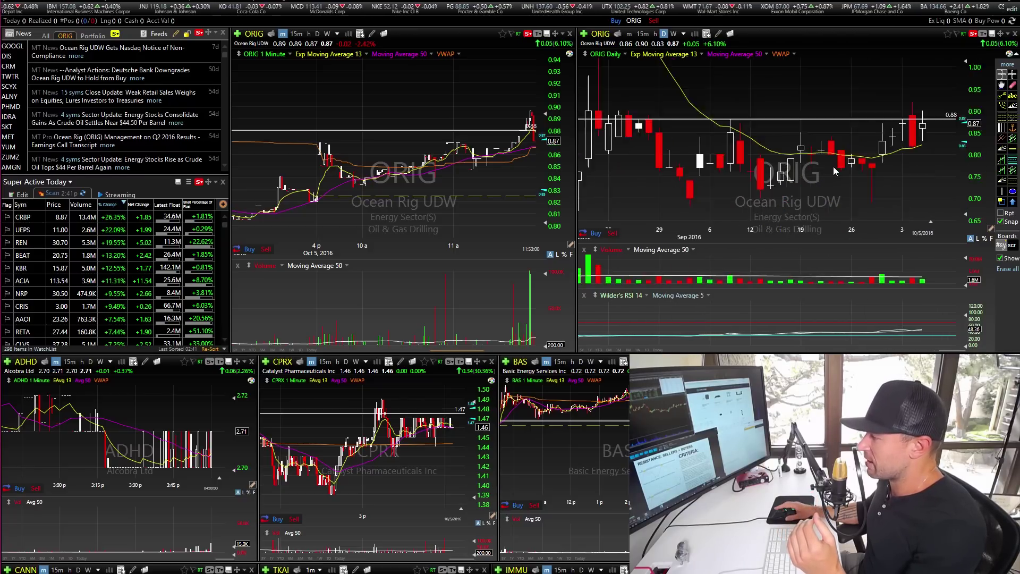
{"action": "scroll", "coordinate": [816, 166], "scroll_direction": "down", "scroll_amount": 2}
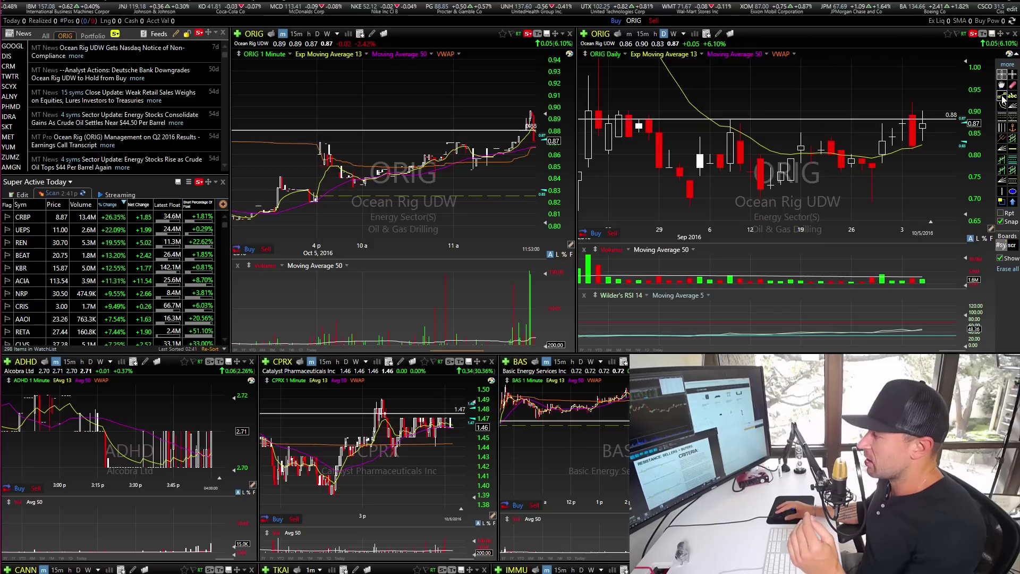
{"action": "left_click_drag", "start_coordinate": [962, 167], "coordinate": [690, 207]}
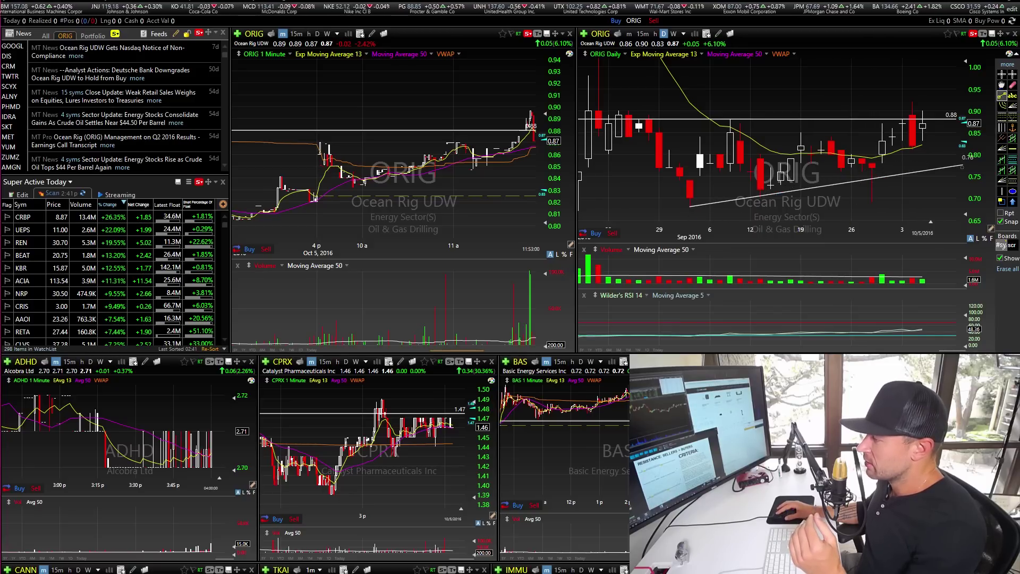
Inspect the Oct 4, 2016 daily candle's values on the ORIG chart and the price action around the 0.88 line.
{"action": "left_click", "coordinate": [913, 115]}
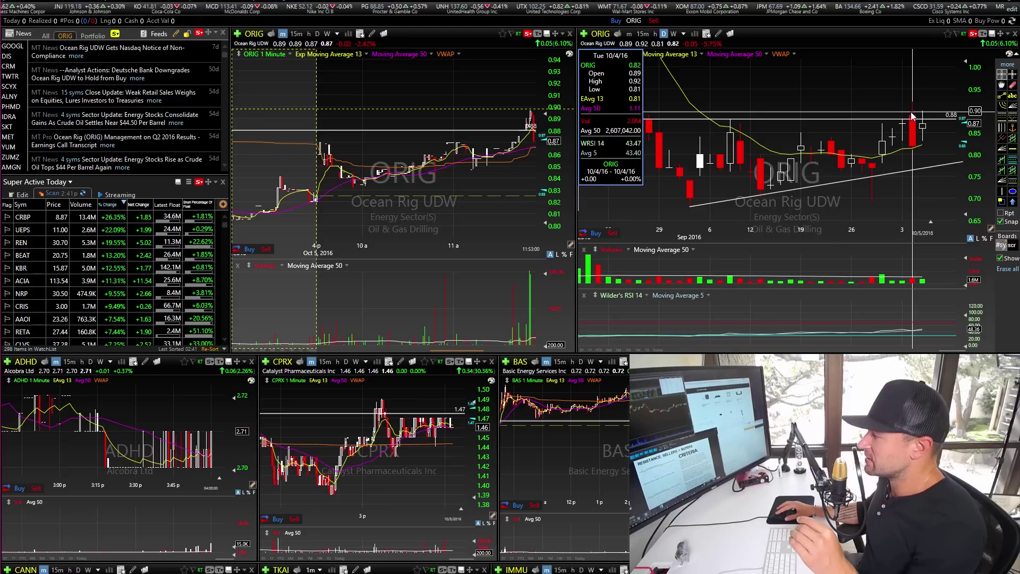
{"action": "left_click", "coordinate": [913, 116]}
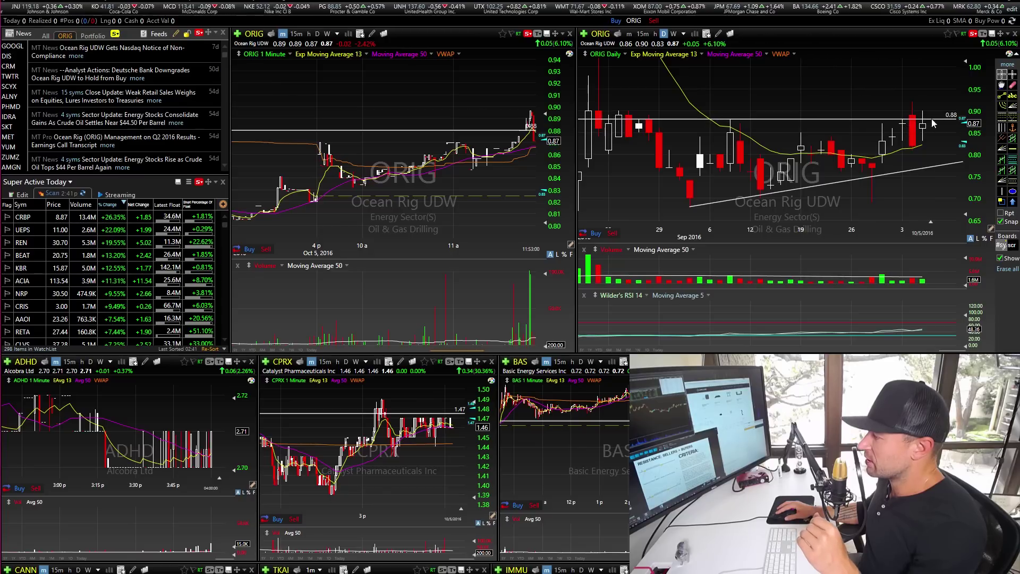
{"action": "left_click", "coordinate": [893, 110]}
{"action": "left_click", "coordinate": [891, 111]}
{"action": "left_click", "coordinate": [888, 111]}
{"action": "left_click", "coordinate": [888, 111]}
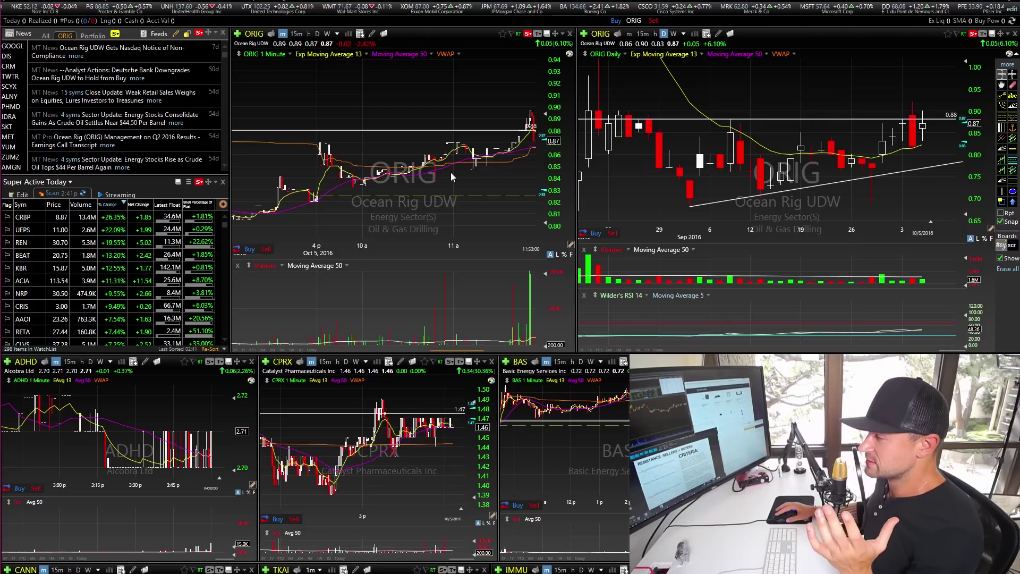
Rewind the ORIG 1-minute chart to 9:37 AM on Oct 4, 2016 and examine the opening candles around the 0.88 line.
{"action": "scroll", "coordinate": [452, 177], "scroll_direction": "down", "scroll_amount": 5}
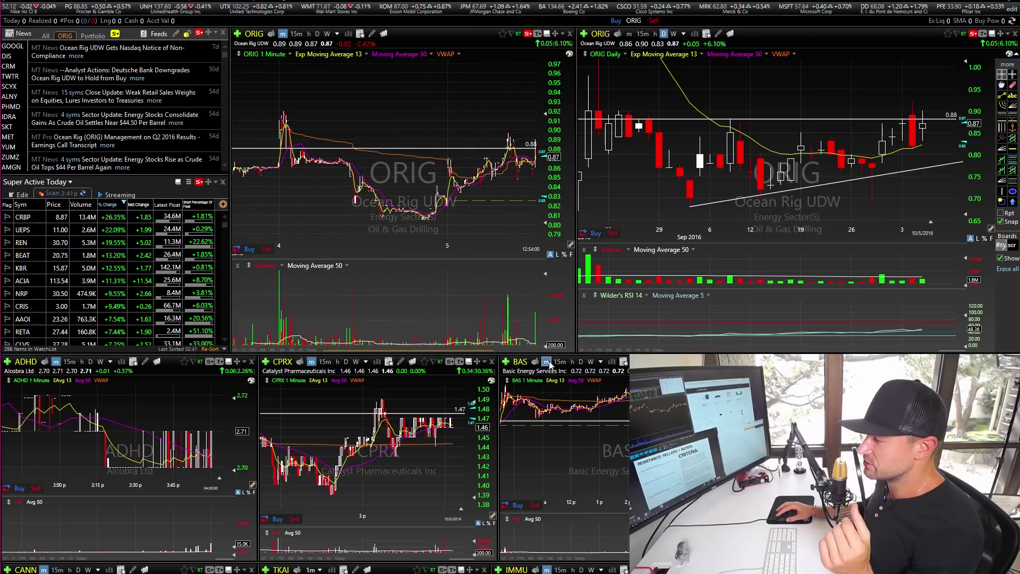
{"action": "left_click_drag", "start_coordinate": [490, 350], "coordinate": [357, 341]}
{"action": "scroll", "coordinate": [354, 152], "scroll_direction": "up", "scroll_amount": 3}
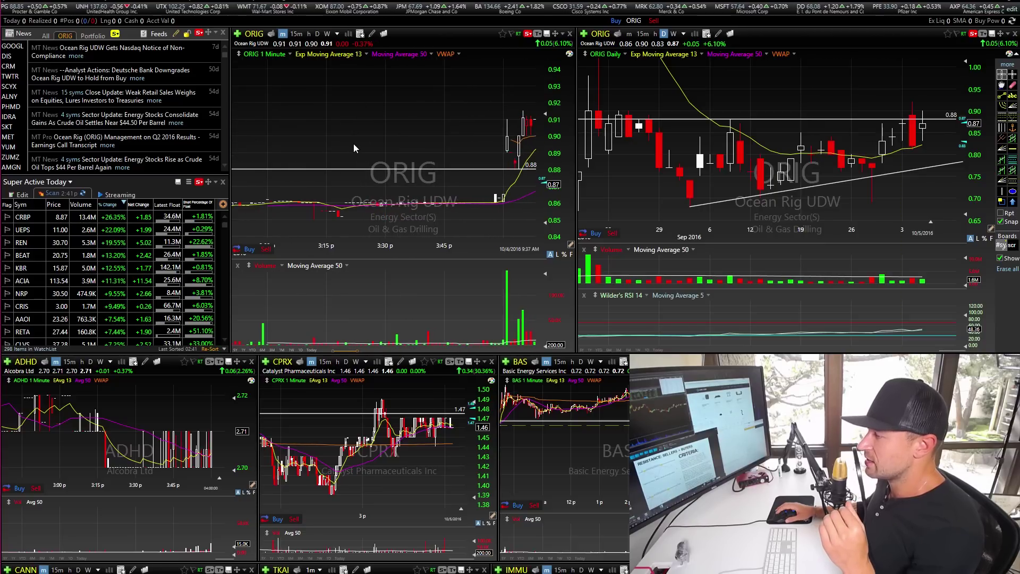
{"action": "mouse_move", "coordinate": [482, 120]}
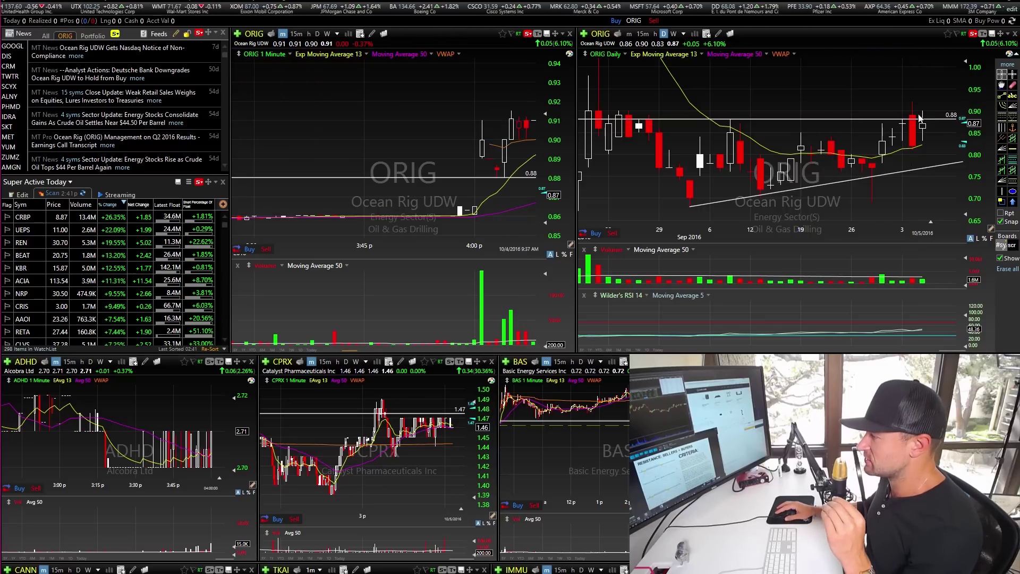
Review ORIG's wider daily range and advance the 1-minute chart to 9:49 AM on Oct 4, 2016.
{"action": "scroll", "coordinate": [921, 118], "scroll_direction": "down", "scroll_amount": 3}
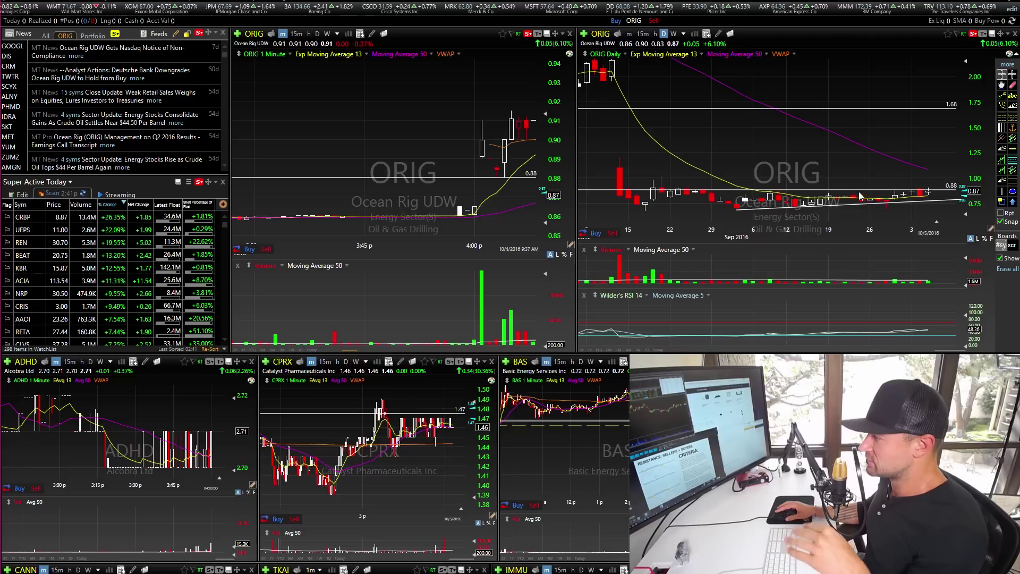
{"action": "mouse_move", "coordinate": [859, 192]}
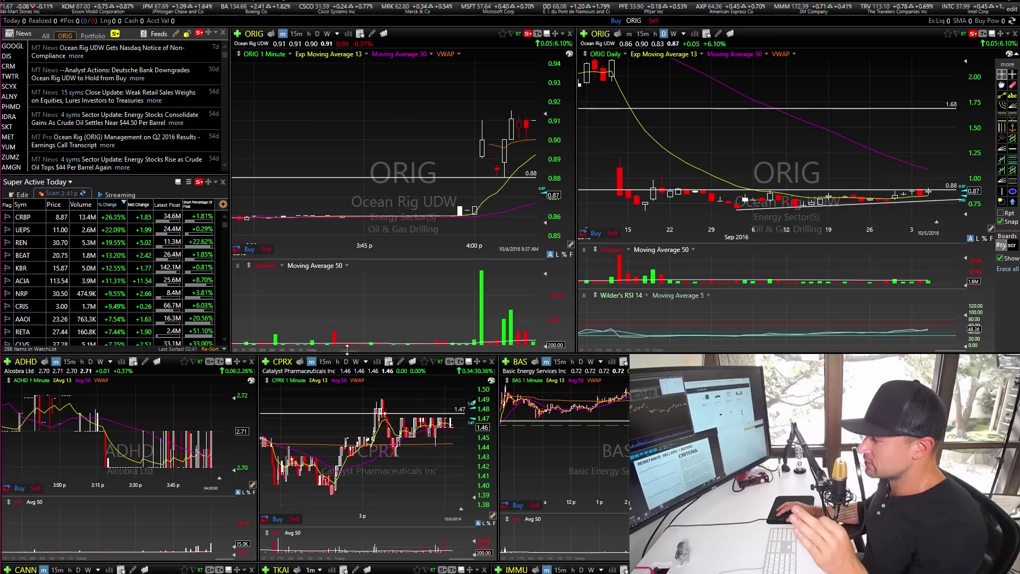
{"action": "left_click_drag", "start_coordinate": [356, 349], "coordinate": [360, 349]}
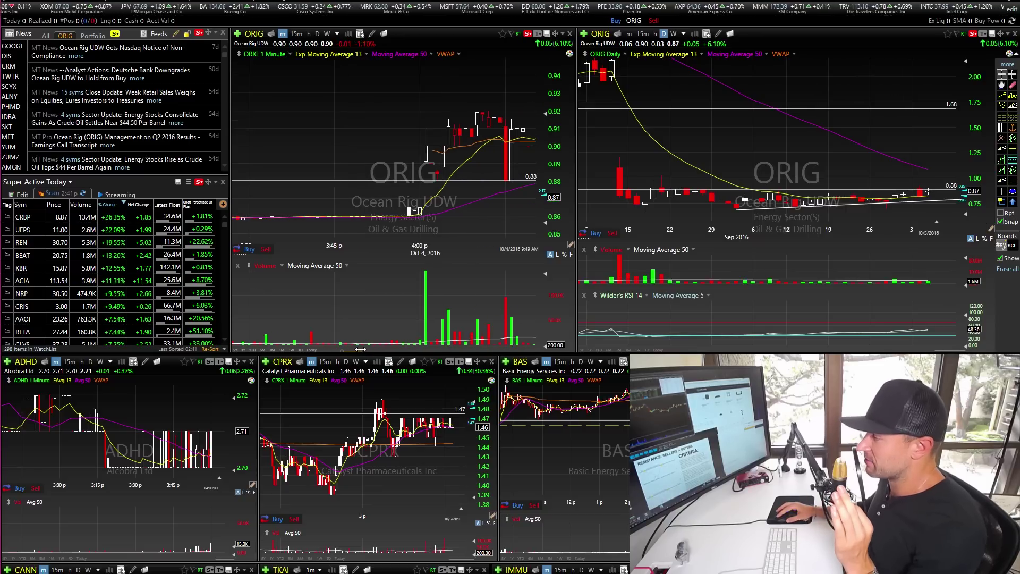
Advance the ORIG 1-minute chart to 10:38 AM on Oct 4, 2016 and consult the resistance criteria image in Snagit Editor.
{"action": "left_click", "coordinate": [505, 122]}
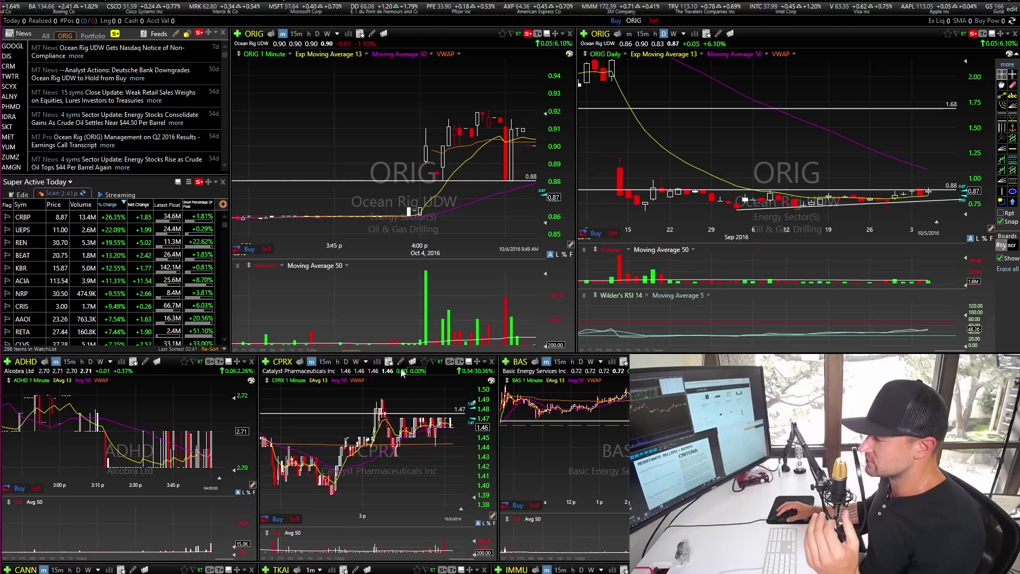
{"action": "left_click_drag", "start_coordinate": [360, 350], "coordinate": [366, 350]}
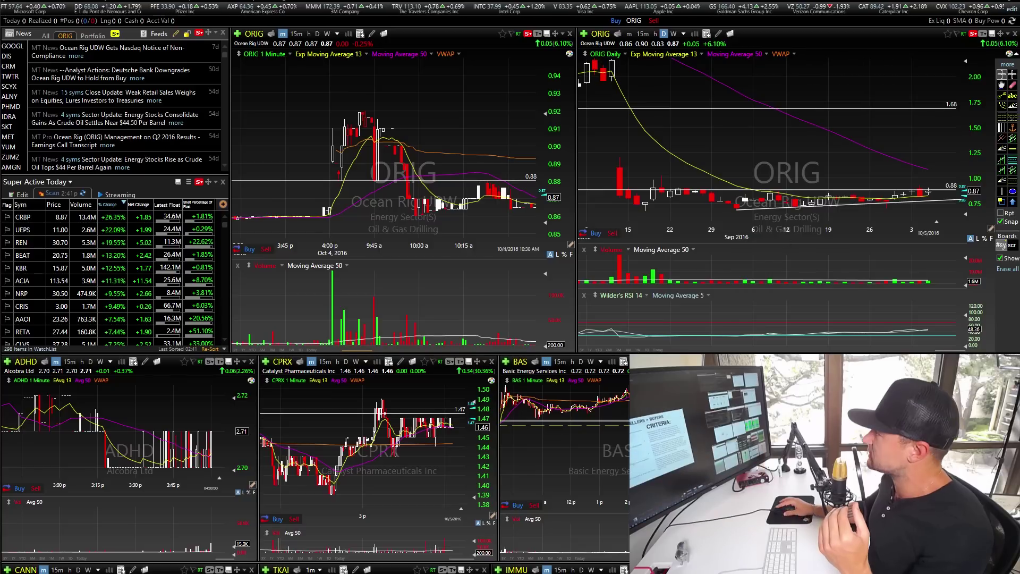
{"action": "key", "text": "alt+Tab"}
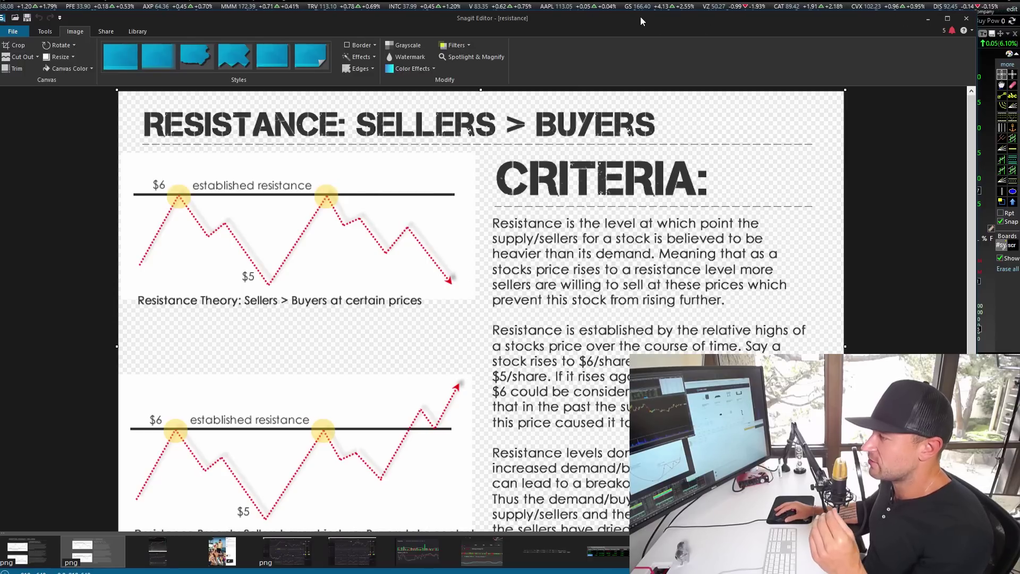
{"action": "key", "text": "alt+Tab"}
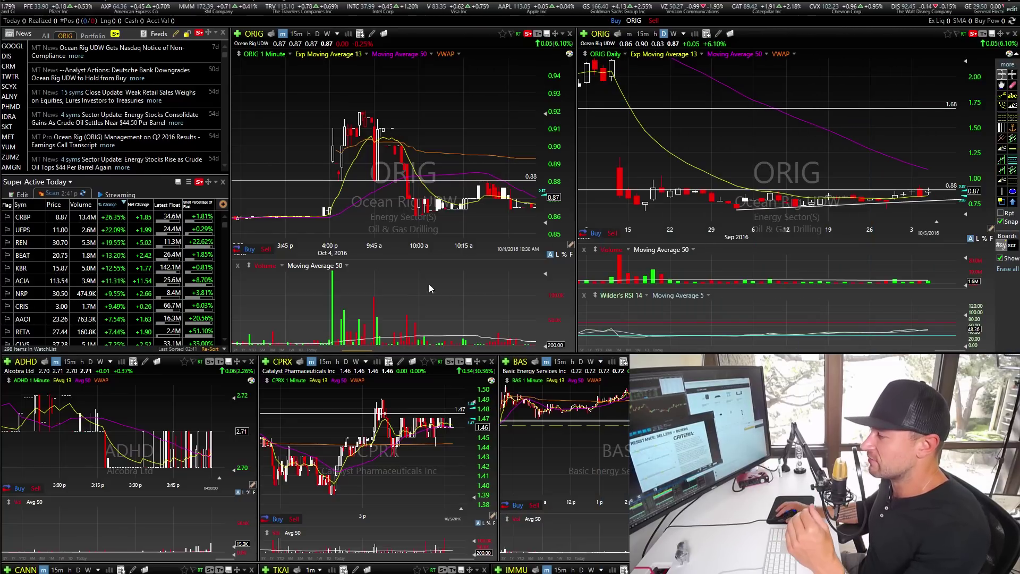
Advance the ORIG 1-minute chart to 11:00 AM on Oct 5, 2016 and compare it with the latest daily candles near the 0.88 line.
{"action": "left_click_drag", "start_coordinate": [372, 350], "coordinate": [468, 354]}
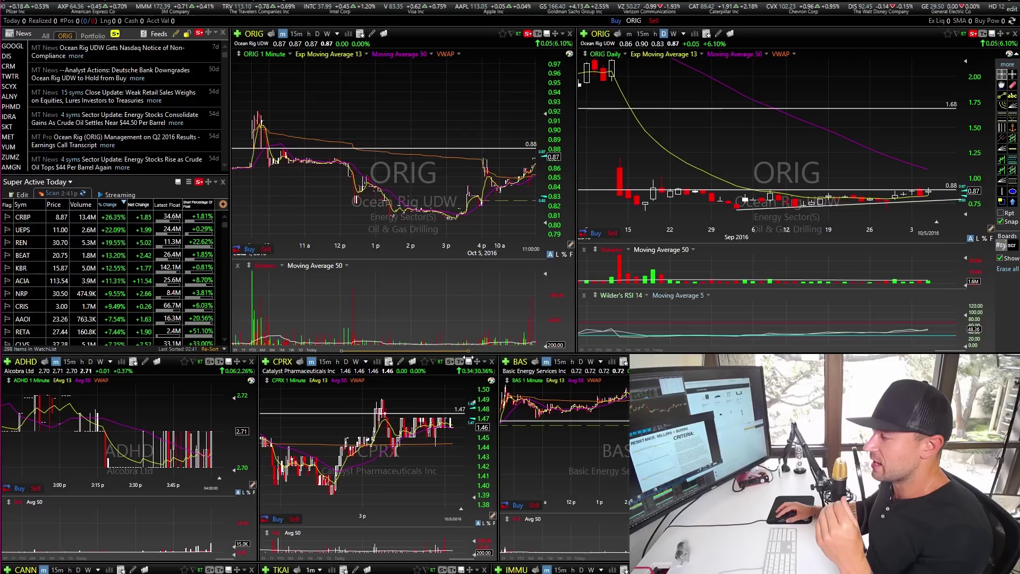
{"action": "scroll", "coordinate": [476, 212], "scroll_direction": "up", "scroll_amount": 5}
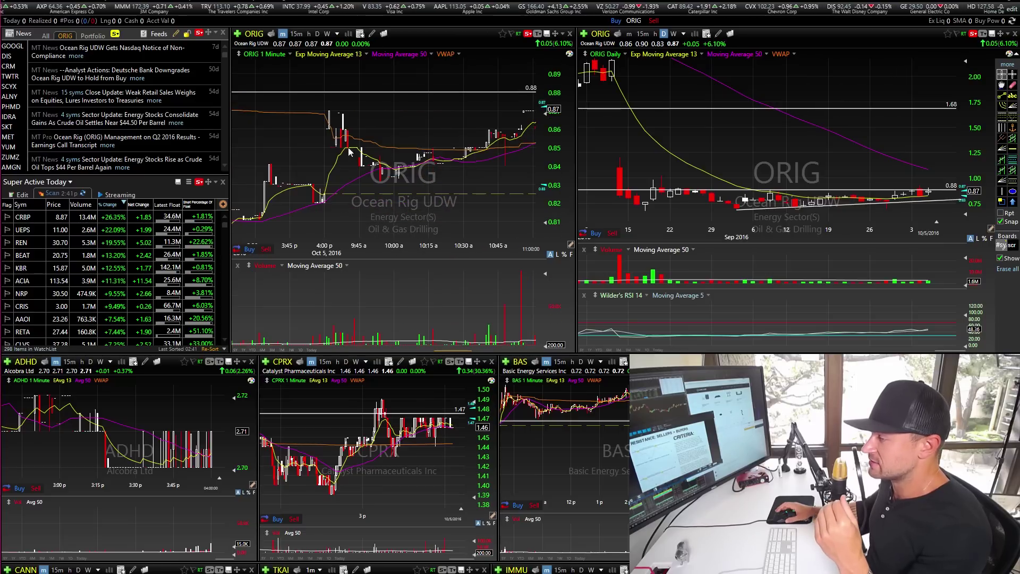
{"action": "scroll", "coordinate": [797, 156], "scroll_direction": "up", "scroll_amount": 5}
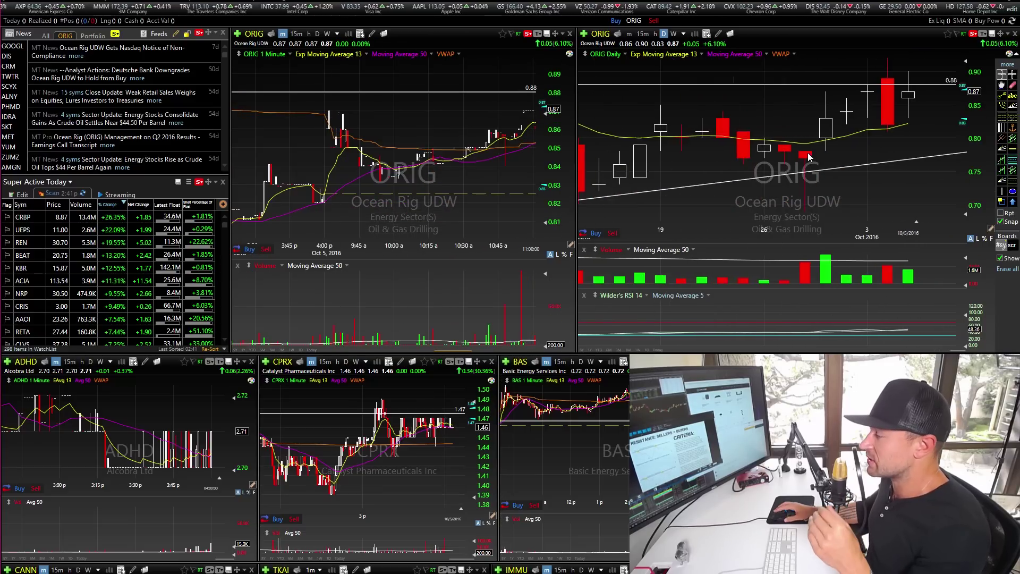
{"action": "scroll", "coordinate": [823, 138], "scroll_direction": "down", "scroll_amount": 5}
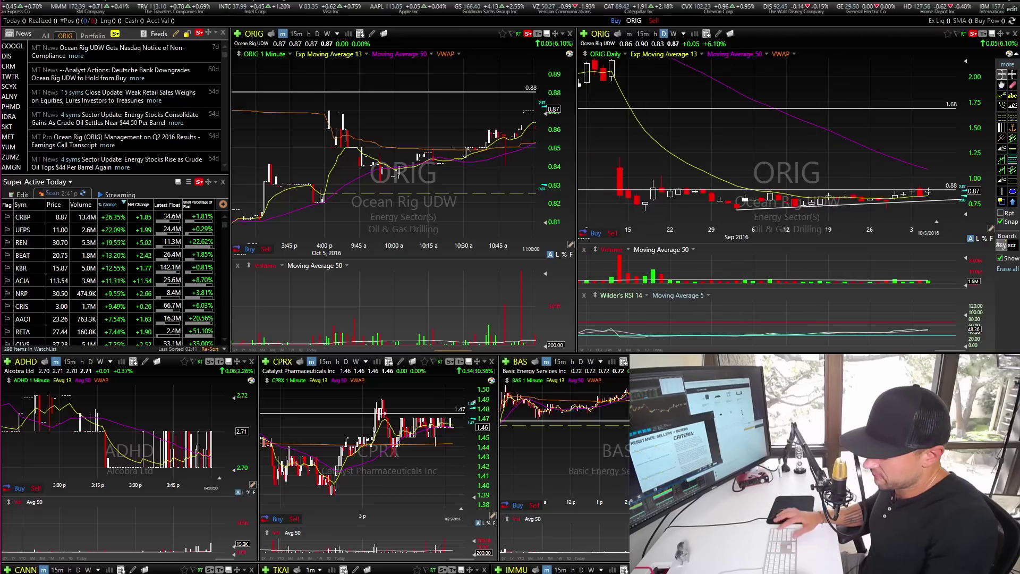
Load the RENN charts and examine the daily triangle between the horizontal resistance lines and the rising trend line.
{"action": "type", "text": "renn"}
{"action": "key", "text": "Return"}
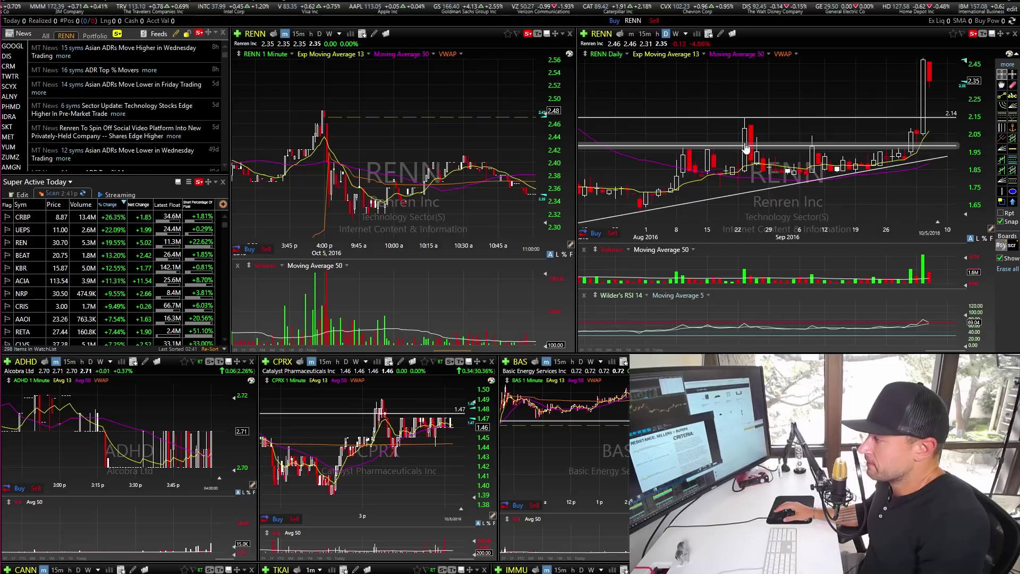
{"action": "scroll", "coordinate": [747, 149], "scroll_direction": "down", "scroll_amount": 3}
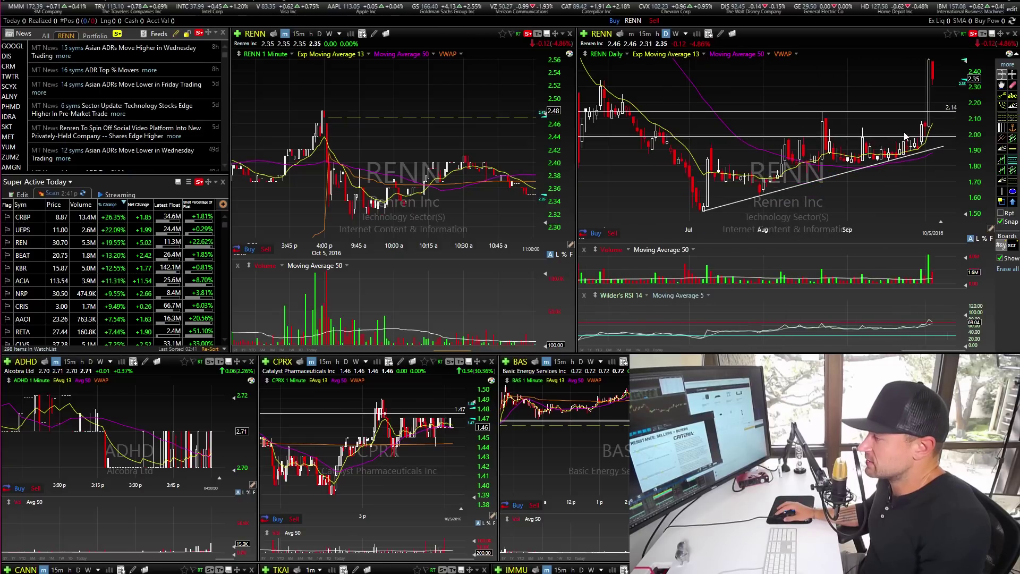
{"action": "scroll", "coordinate": [901, 139], "scroll_direction": "up", "scroll_amount": 3}
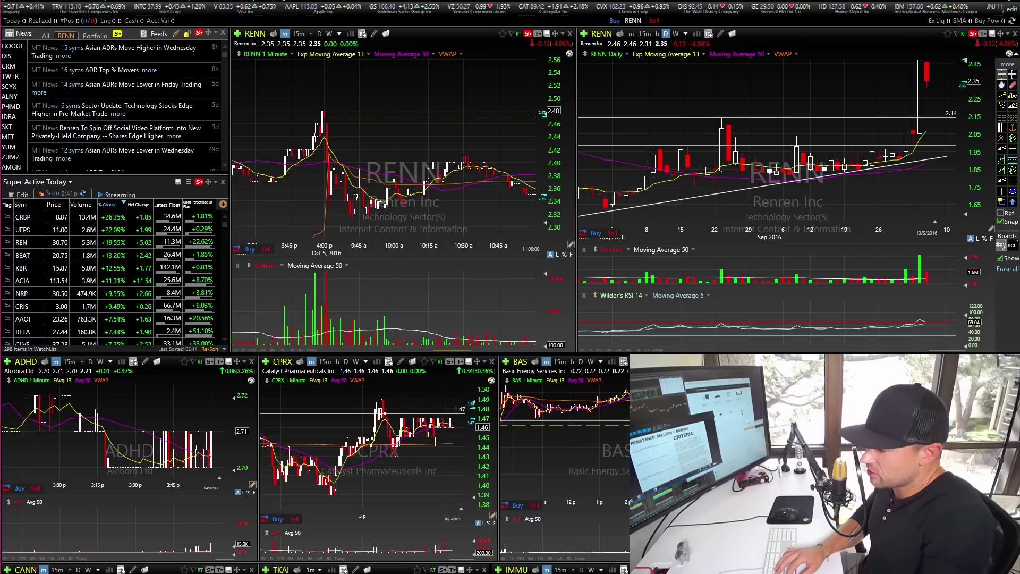
Load the ORIG charts again and examine the recent daily candles against the 0.88 line and the wider downtrend.
{"action": "type", "text": "orig"}
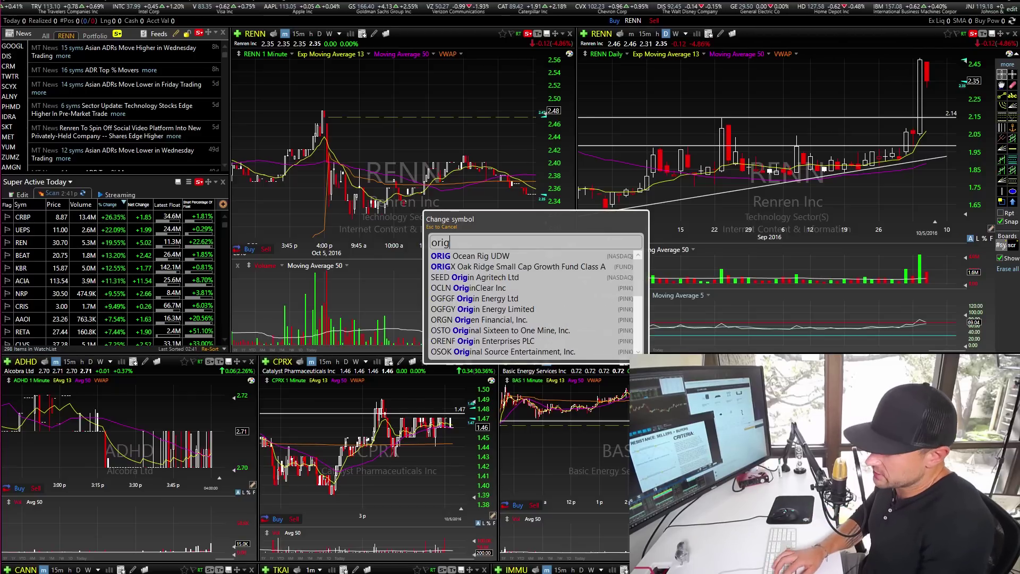
{"action": "key", "text": "Return"}
{"action": "scroll", "coordinate": [840, 125], "scroll_direction": "up", "scroll_amount": 3}
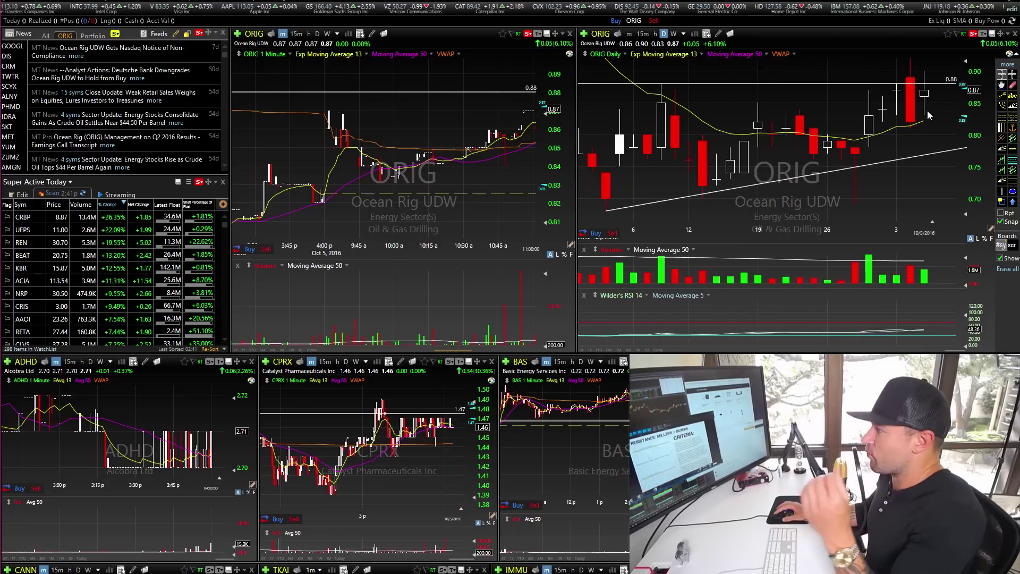
{"action": "scroll", "coordinate": [927, 121], "scroll_direction": "down", "scroll_amount": 3}
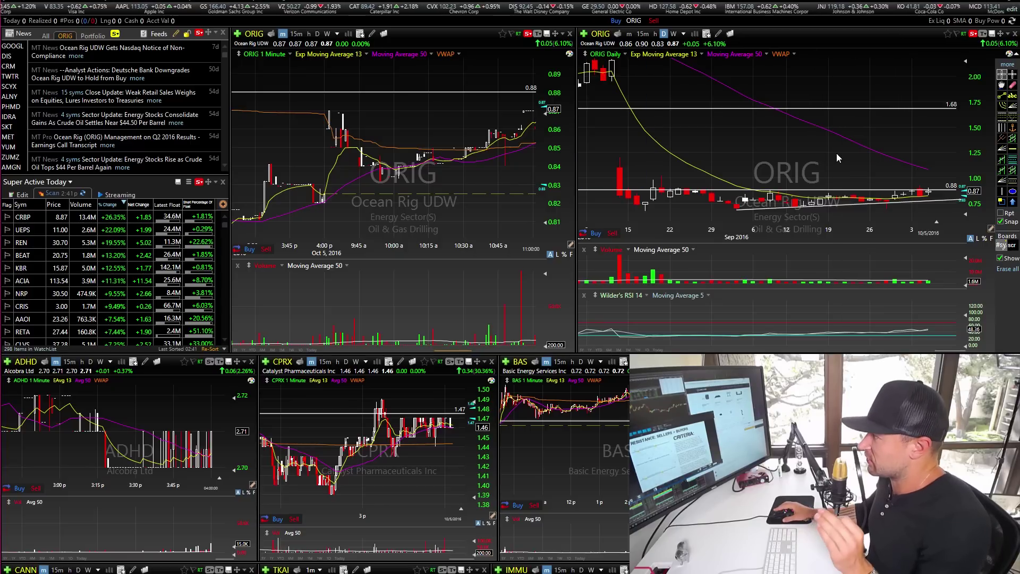
{"action": "scroll", "coordinate": [838, 158], "scroll_direction": "down", "scroll_amount": 1}
Load the BAS charts and review the long daily decline and the recent price action around the 0.80 line.
{"action": "type", "text": "BAS"}
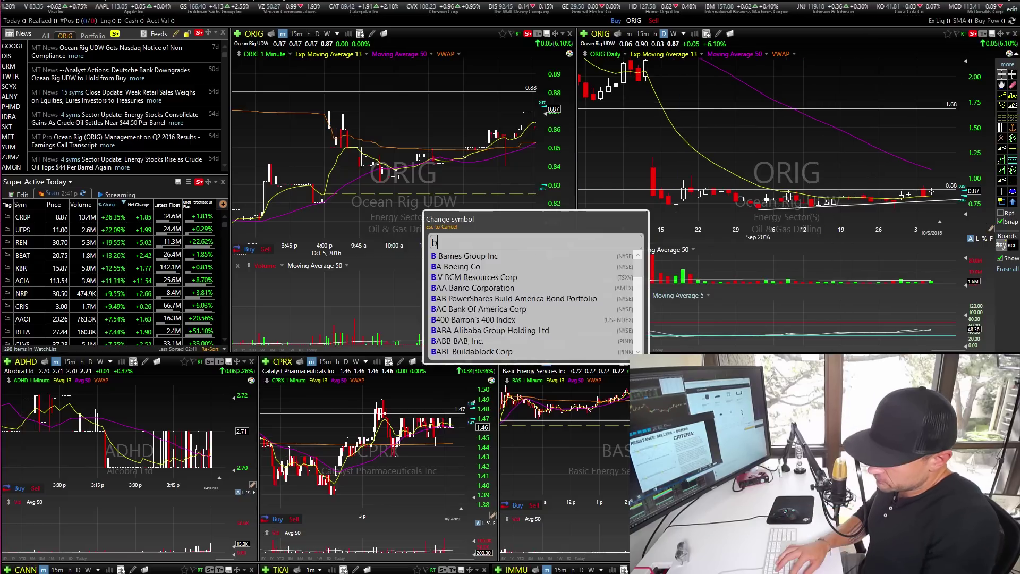
{"action": "key", "text": "Return"}
{"action": "scroll", "coordinate": [875, 149], "scroll_direction": "down", "scroll_amount": 2}
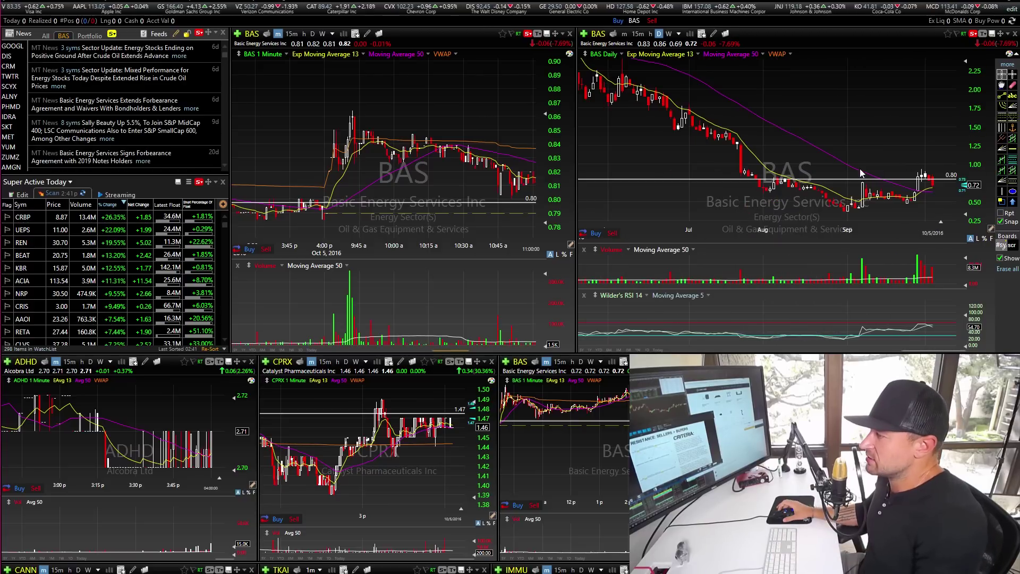
{"action": "scroll", "coordinate": [838, 127], "scroll_direction": "down", "scroll_amount": 4}
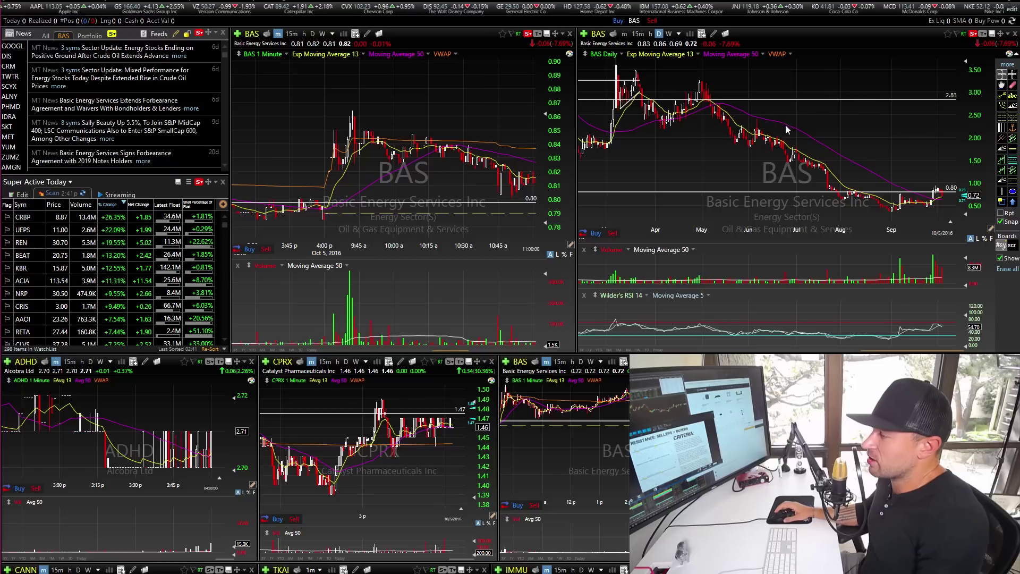
{"action": "scroll", "coordinate": [910, 203], "scroll_direction": "up", "scroll_amount": 3}
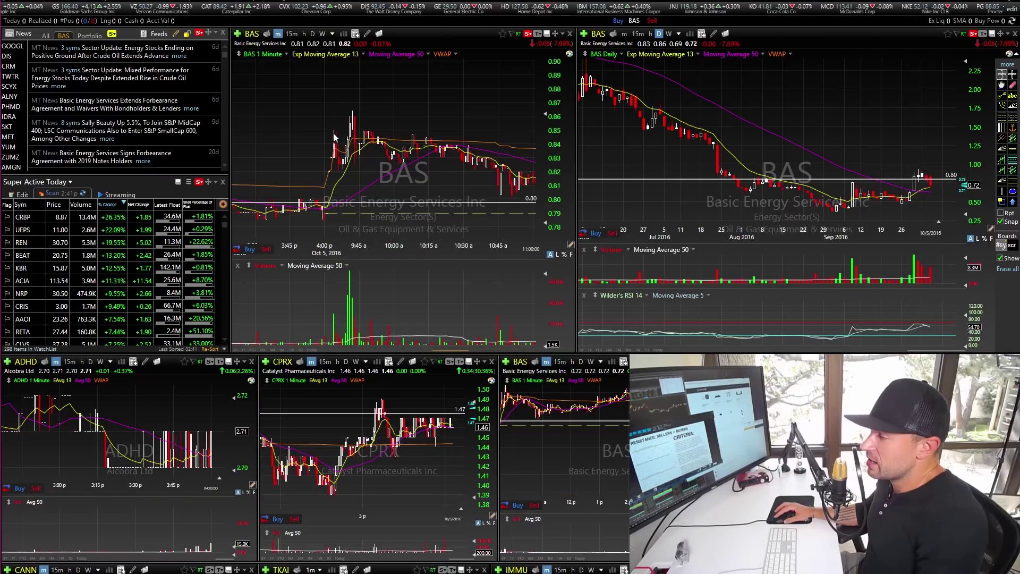
Rewind the BAS 1-minute chart to 9:39 AM on Oct 5, 2016, replay it to the day's end and inspect the afternoon price action.
{"action": "left_click_drag", "start_coordinate": [467, 351], "coordinate": [449, 352]}
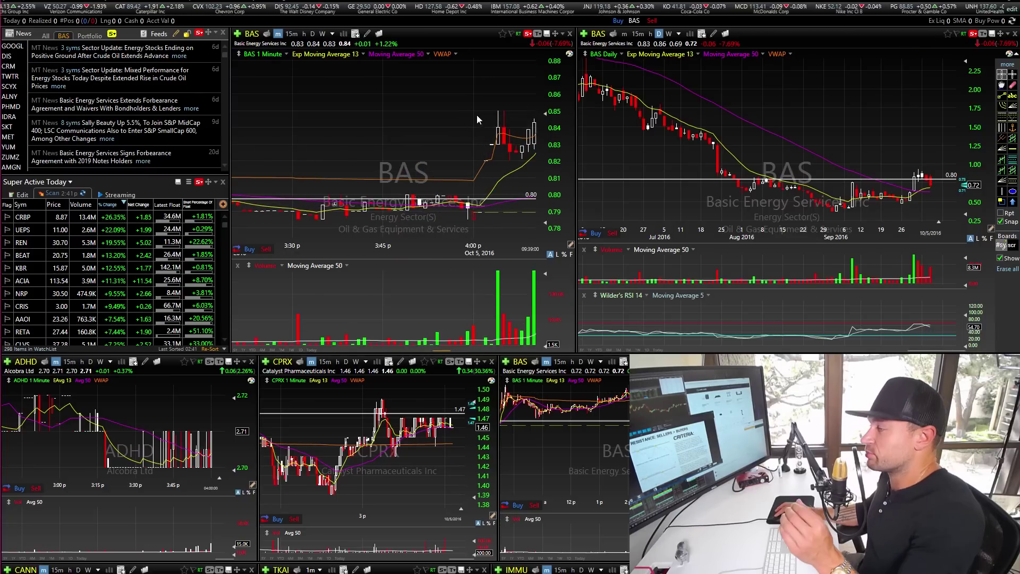
{"action": "left_click_drag", "start_coordinate": [450, 349], "coordinate": [568, 353]}
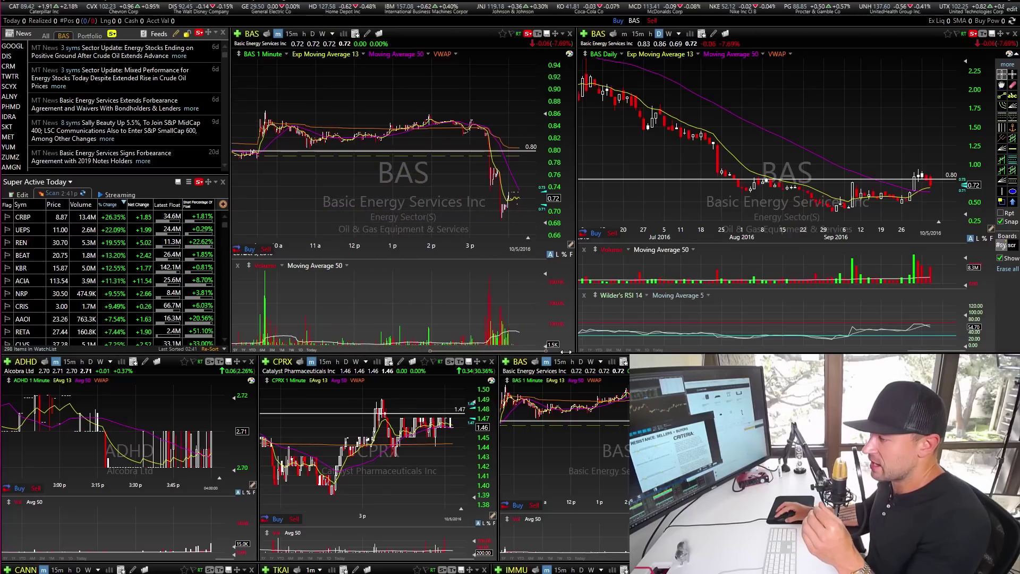
{"action": "scroll", "coordinate": [402, 172], "scroll_direction": "up", "scroll_amount": 5}
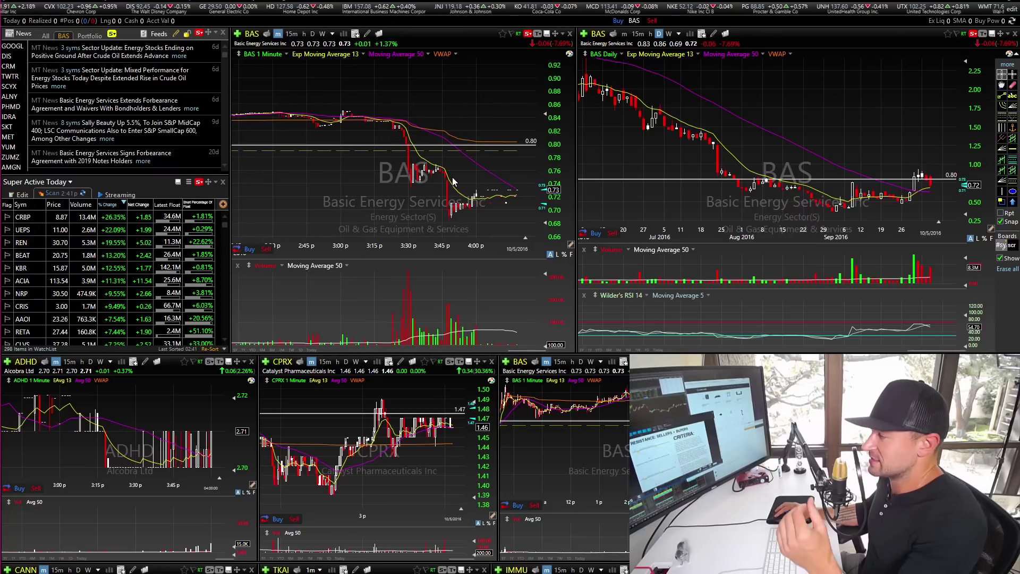
Load the USO charts and review the oil fund's daily and intraday price action around the 11.37 line.
{"action": "type", "text": "USO"}
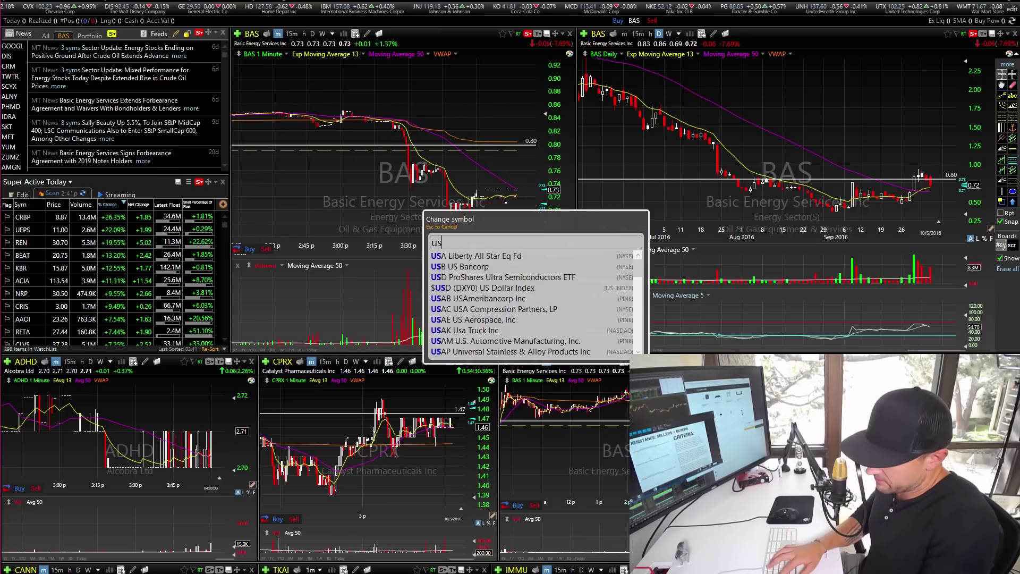
{"action": "key", "text": "Return"}
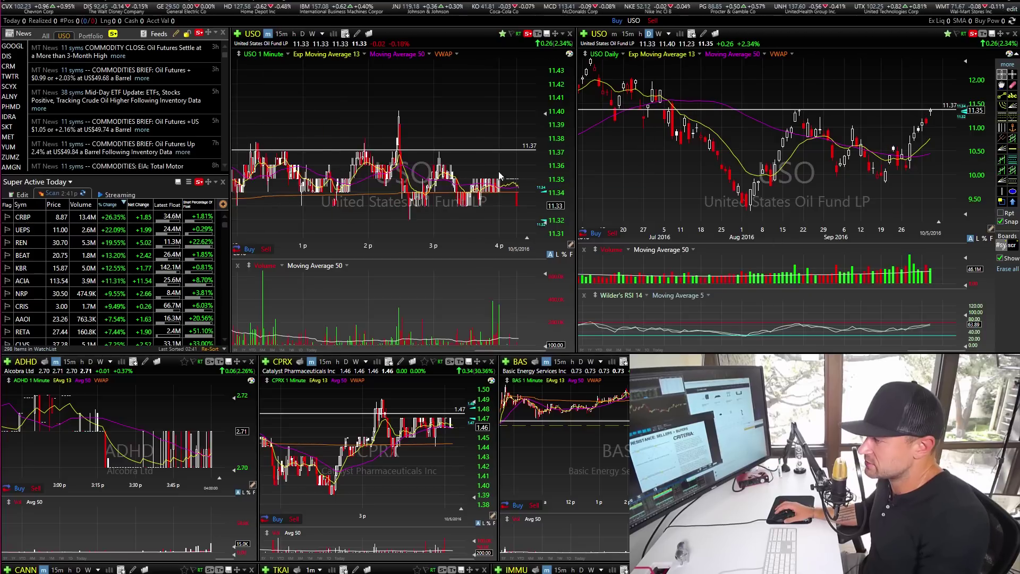
{"action": "scroll", "coordinate": [863, 169], "scroll_direction": "down", "scroll_amount": 3}
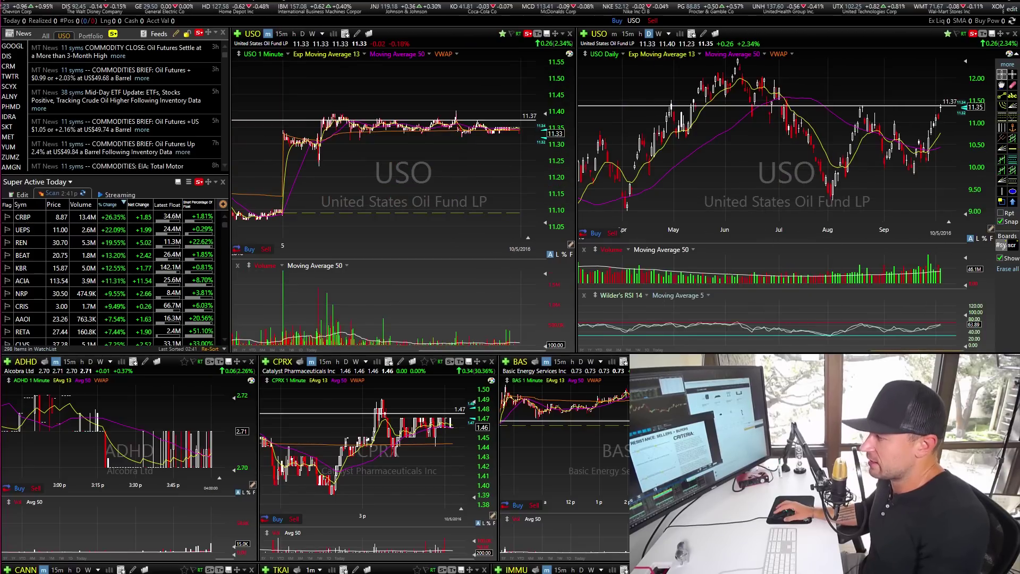
Load the BAS charts again and inspect the July to October 2016 daily candles.
{"action": "type", "text": "BAS"}
{"action": "key", "text": "Return"}
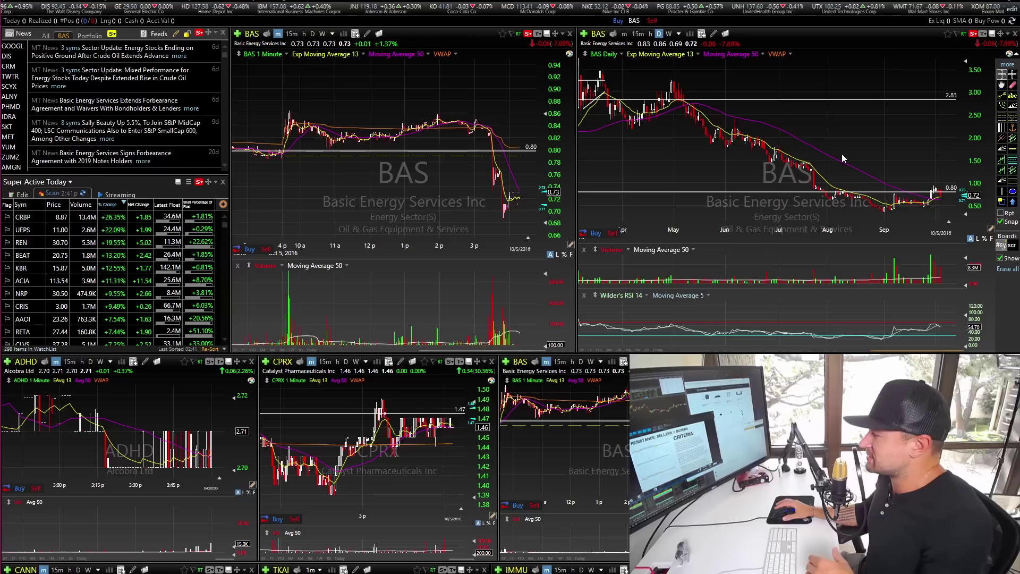
{"action": "scroll", "coordinate": [842, 154], "scroll_direction": "up", "scroll_amount": 3}
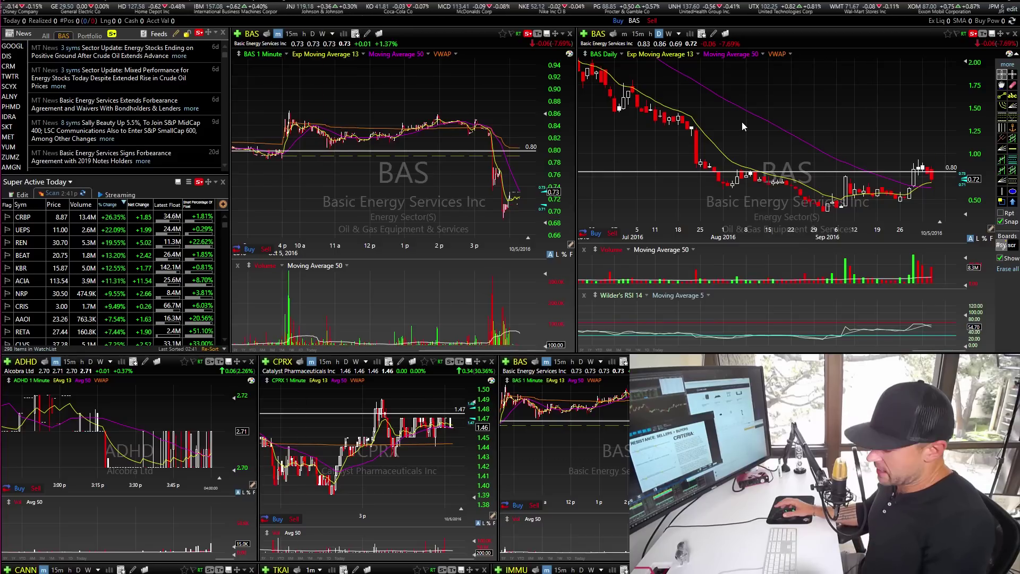
Load the GPRO charts and examine the daily price history against the 14.47 and 17.56 lines and the rising trend line.
{"action": "type", "text": "GPRO"}
{"action": "key", "text": "Return"}
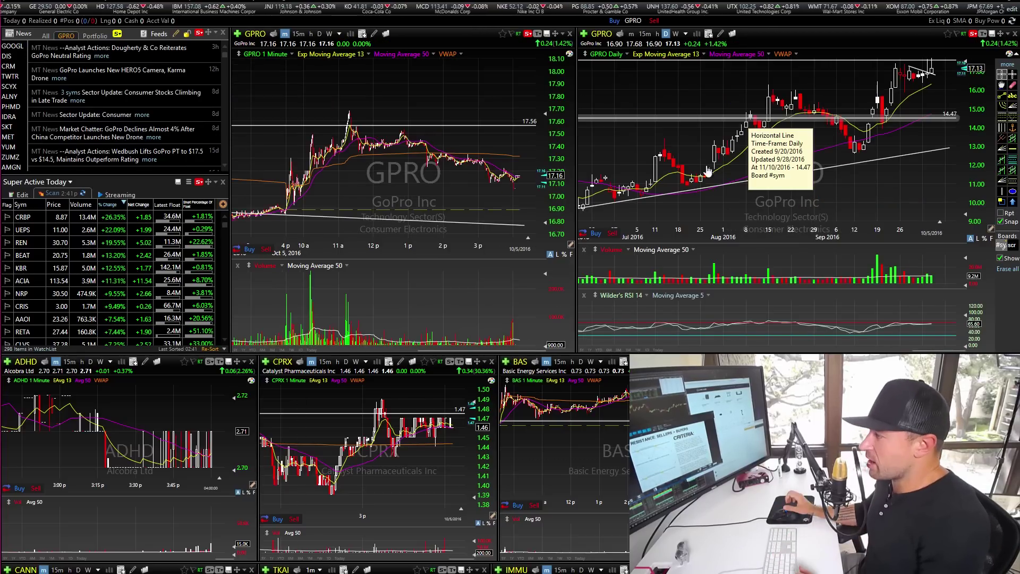
{"action": "scroll", "coordinate": [689, 149], "scroll_direction": "down", "scroll_amount": 3}
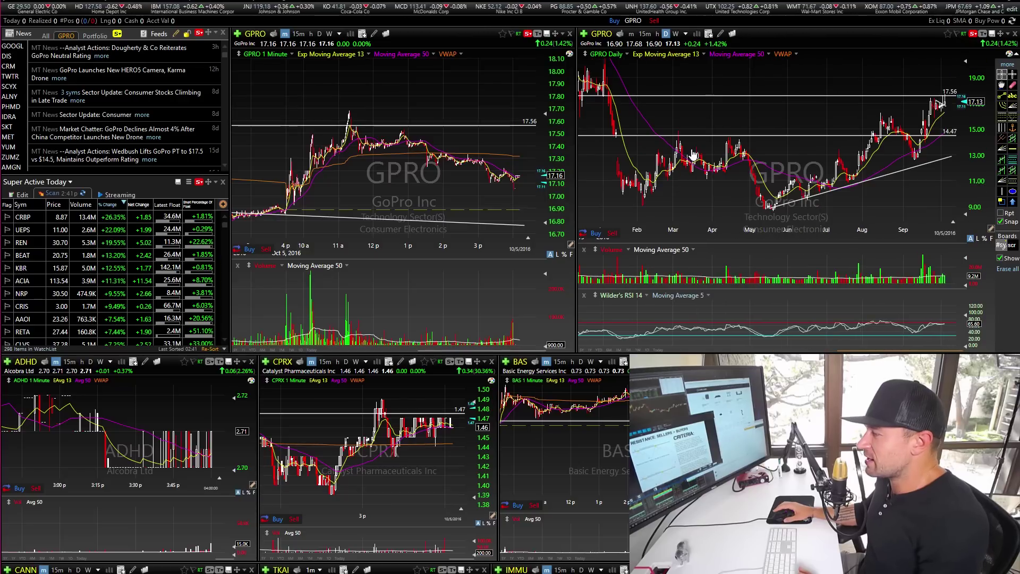
{"action": "scroll", "coordinate": [810, 149], "scroll_direction": "down", "scroll_amount": 3}
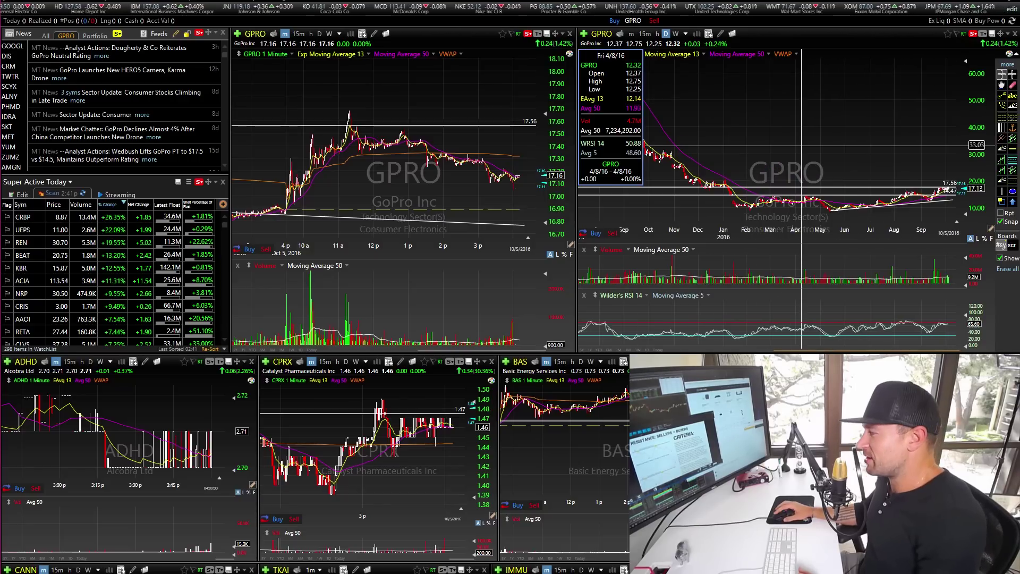
{"action": "scroll", "coordinate": [802, 145], "scroll_direction": "up", "scroll_amount": 3}
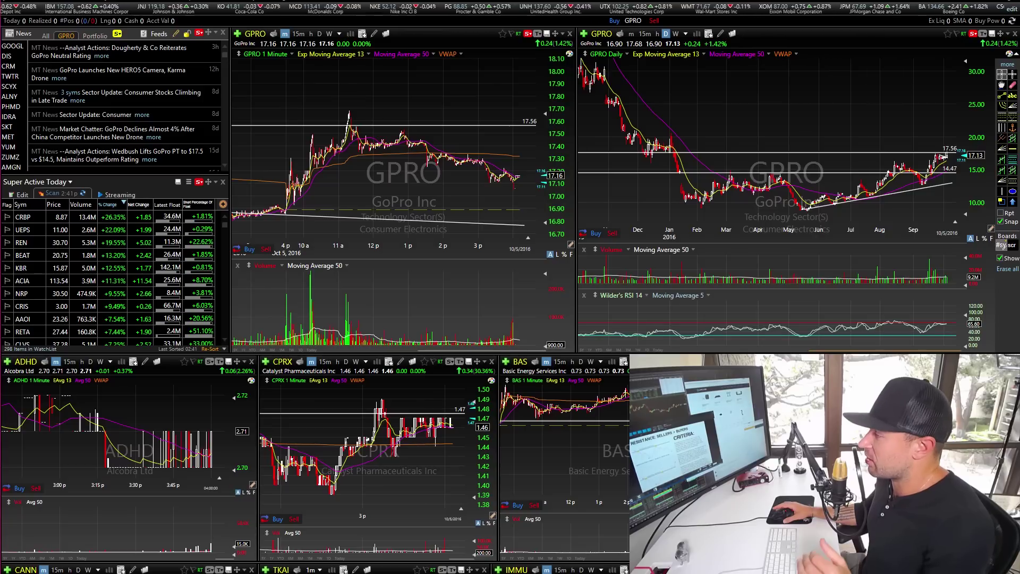
{"action": "scroll", "coordinate": [803, 107], "scroll_direction": "up", "scroll_amount": 3}
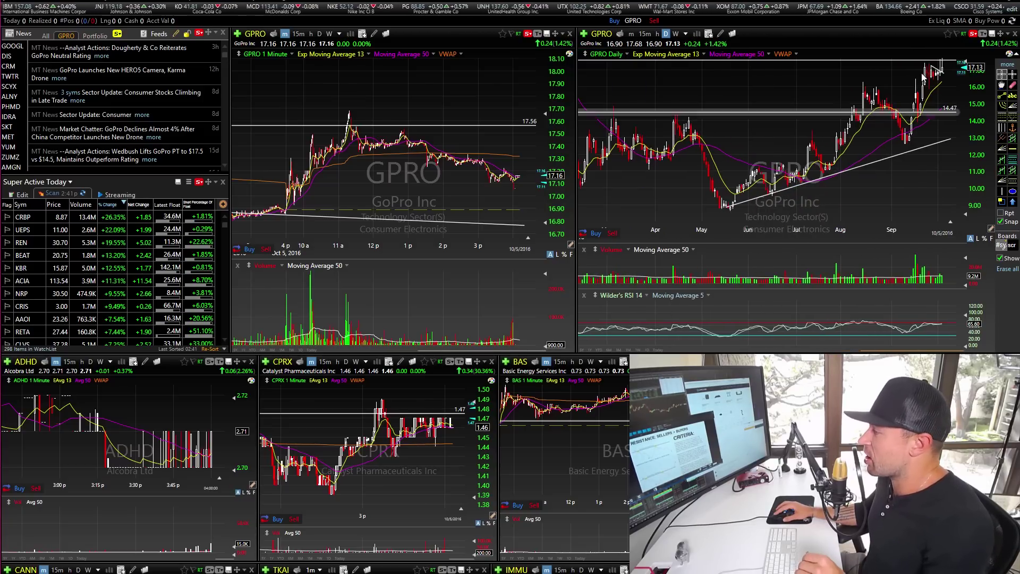
Delete the 17.56 horizontal line from the GPRO daily chart.
{"action": "scroll", "coordinate": [896, 81], "scroll_direction": "down", "scroll_amount": 3}
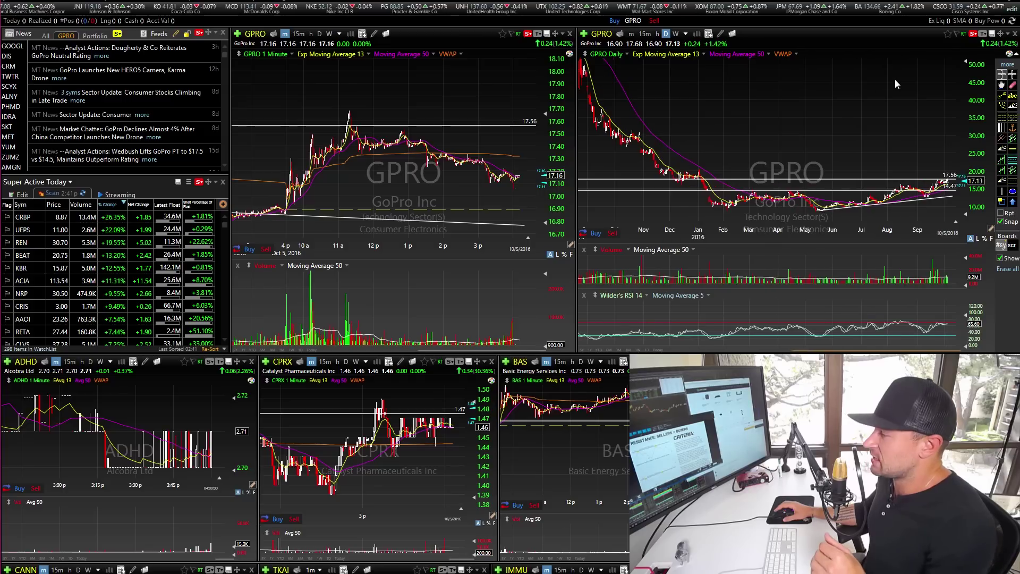
{"action": "scroll", "coordinate": [895, 78], "scroll_direction": "down", "scroll_amount": 2}
{"action": "right_click", "coordinate": [898, 190]}
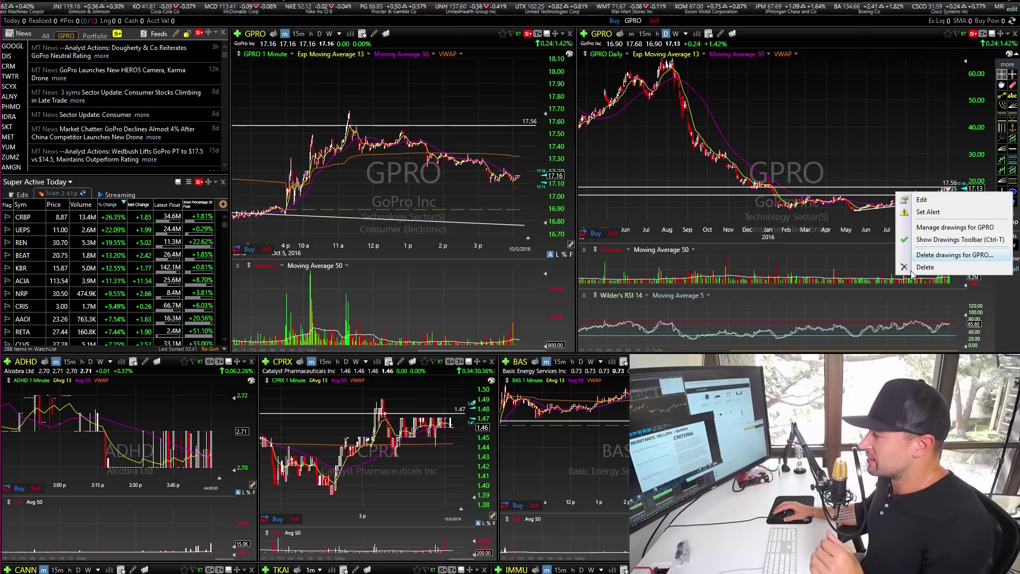
{"action": "left_click", "coordinate": [918, 265]}
Examine GPRO's long-term daily decline and the price action around the 14.47 horizontal line.
{"action": "scroll", "coordinate": [739, 143], "scroll_direction": "up", "scroll_amount": 1}
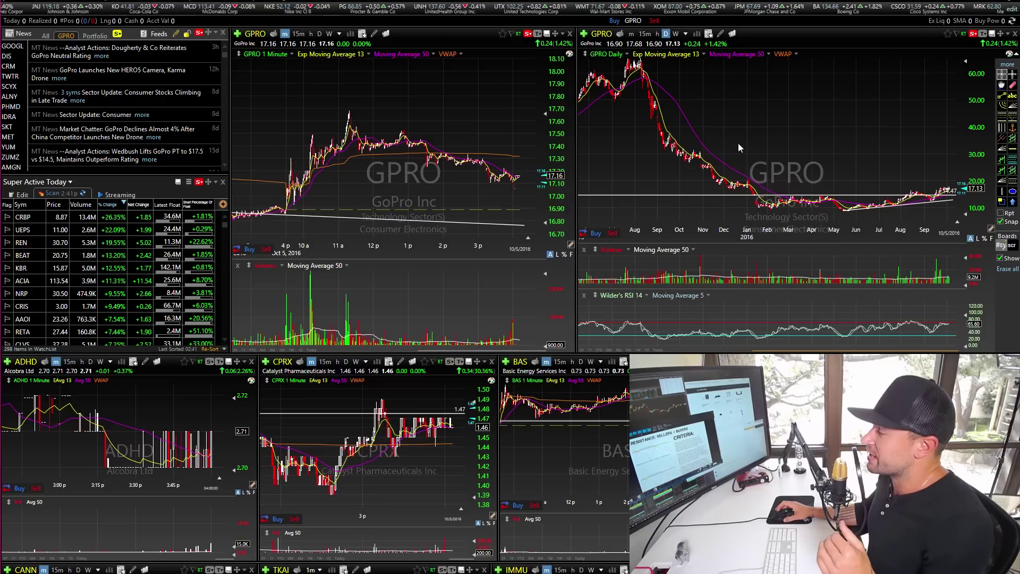
{"action": "scroll", "coordinate": [738, 143], "scroll_direction": "up", "scroll_amount": 1}
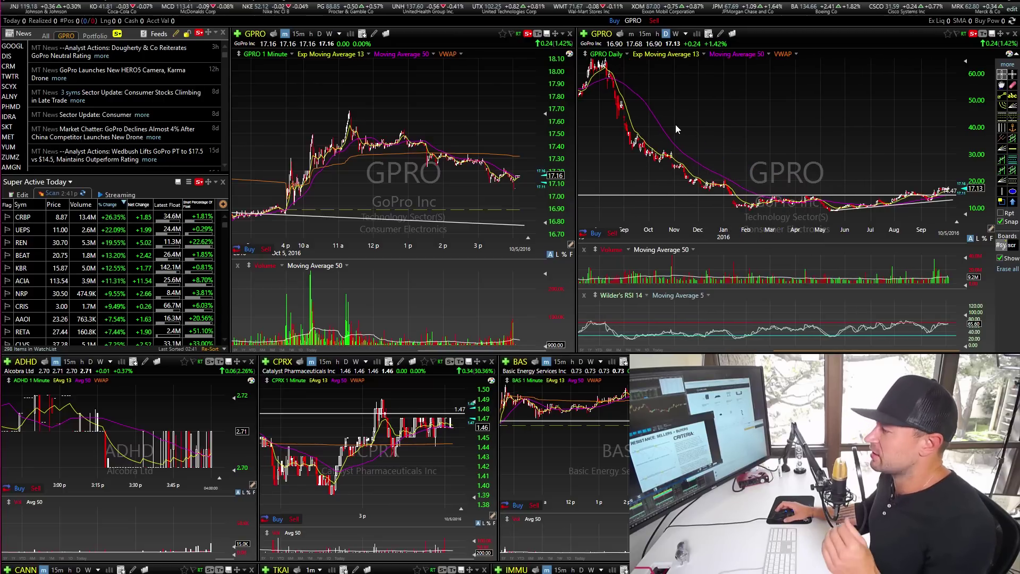
{"action": "scroll", "coordinate": [746, 155], "scroll_direction": "up", "scroll_amount": 1}
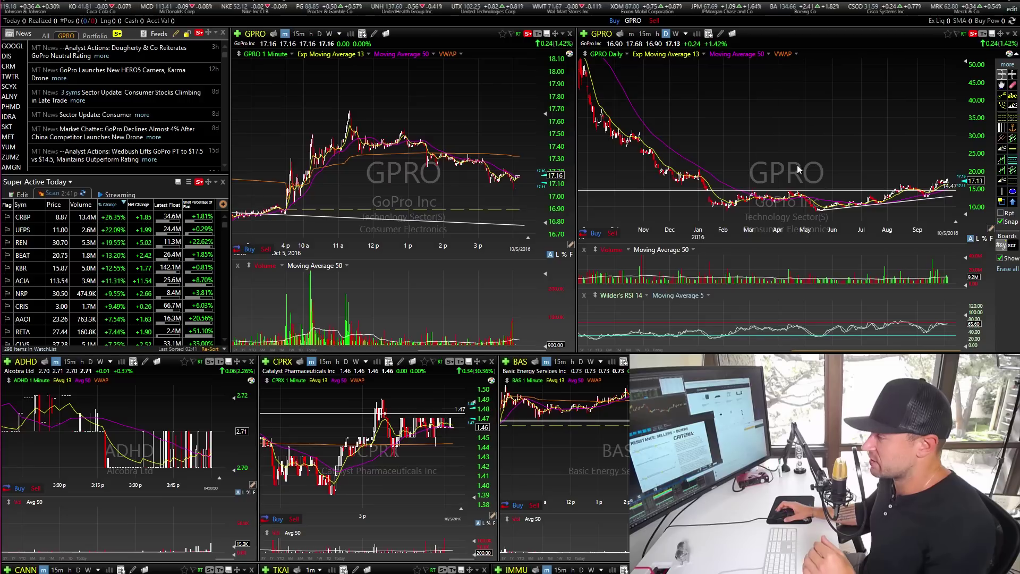
{"action": "scroll", "coordinate": [683, 102], "scroll_direction": "down", "scroll_amount": 1}
{"action": "scroll", "coordinate": [652, 98], "scroll_direction": "down", "scroll_amount": 1}
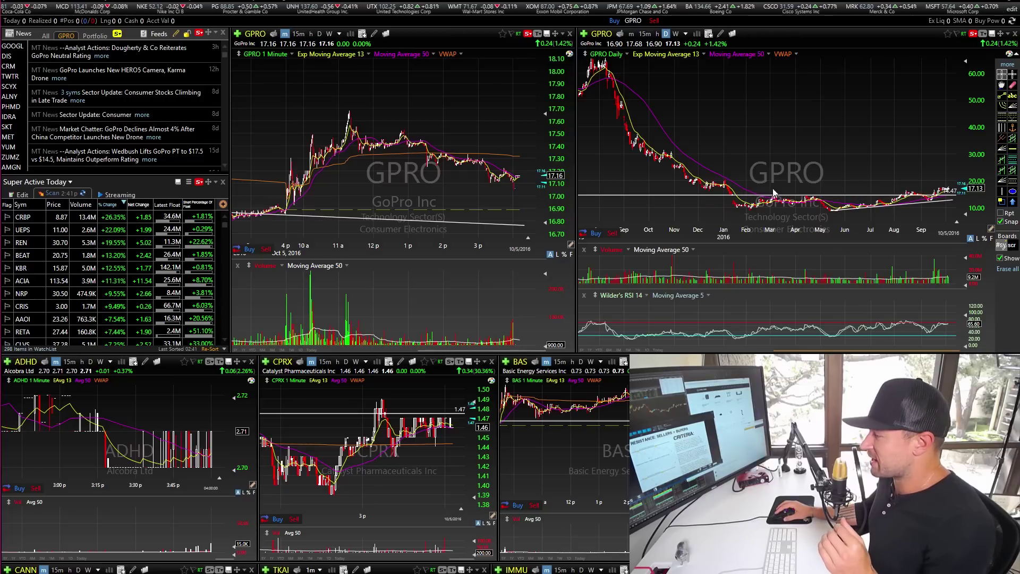
{"action": "scroll", "coordinate": [797, 193], "scroll_direction": "up", "scroll_amount": 1}
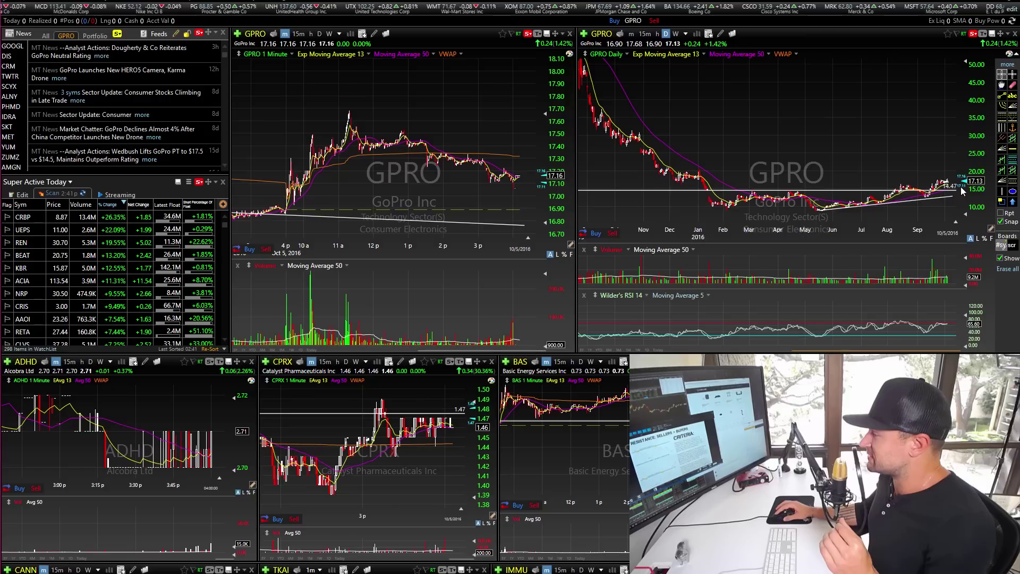